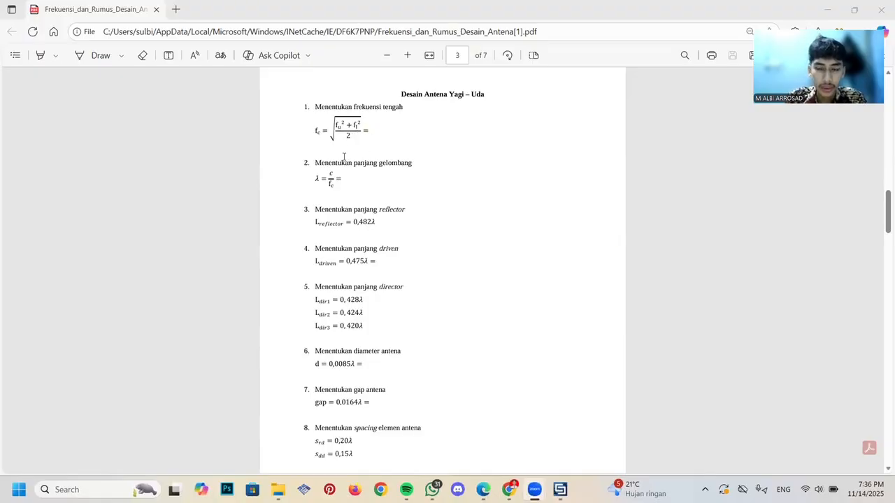
click(437, 131)
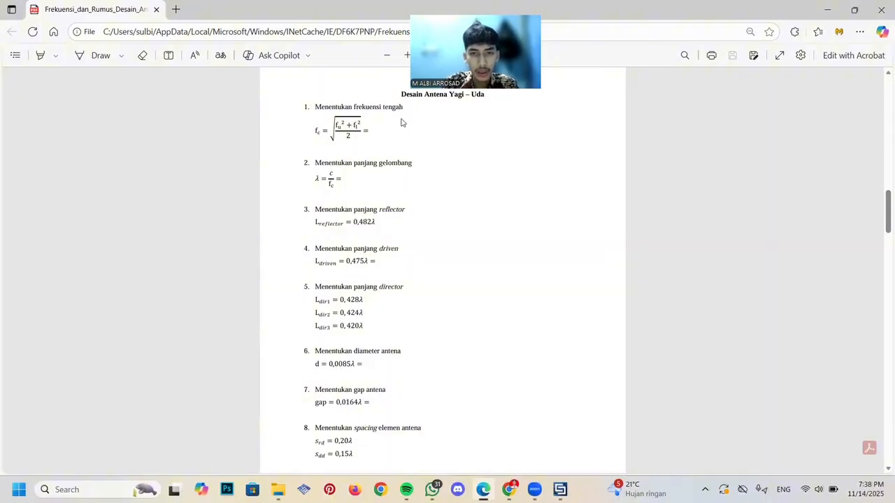
drag(463, 14, 657, 21)
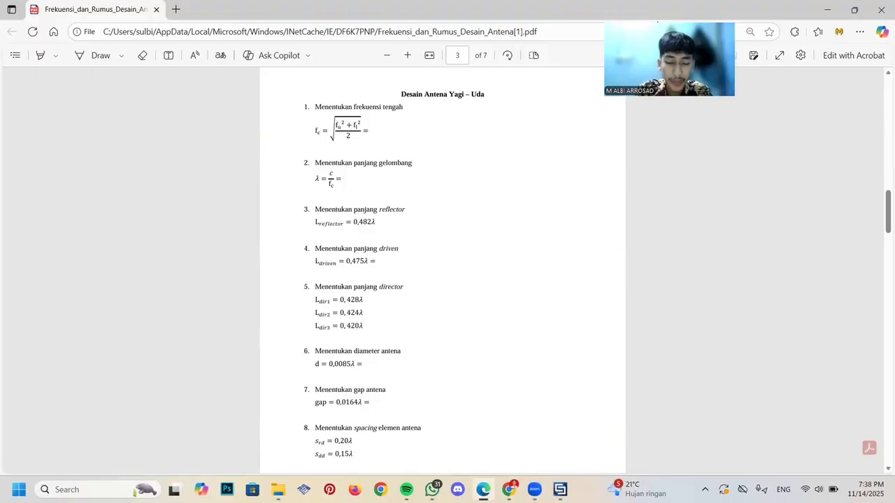
drag(658, 21, 775, 26)
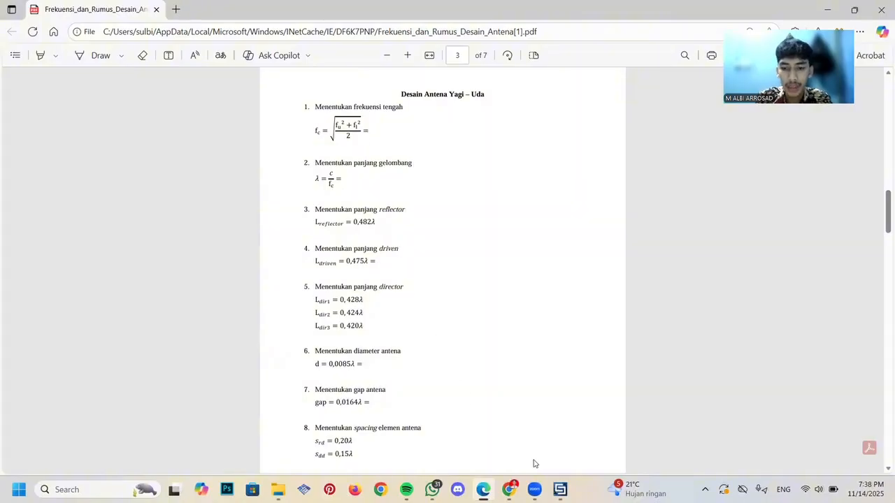
Switch to CST Studio Suite and start a new Microwaves & RF/Optical project template for Antennas with the Wire workflow
click(560, 489)
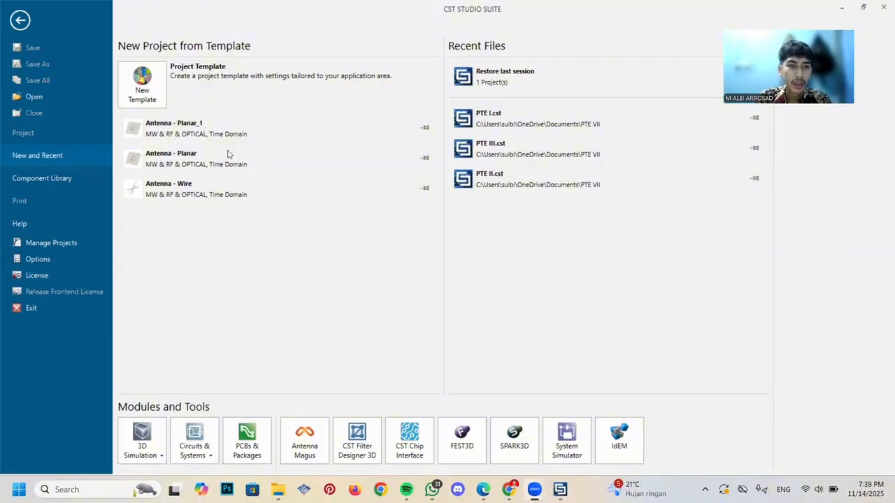
mouse_move(283, 164)
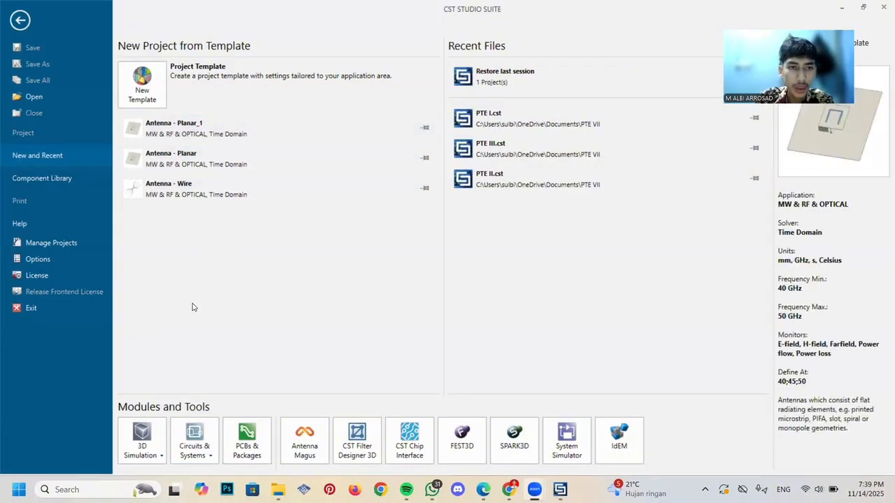
click(142, 88)
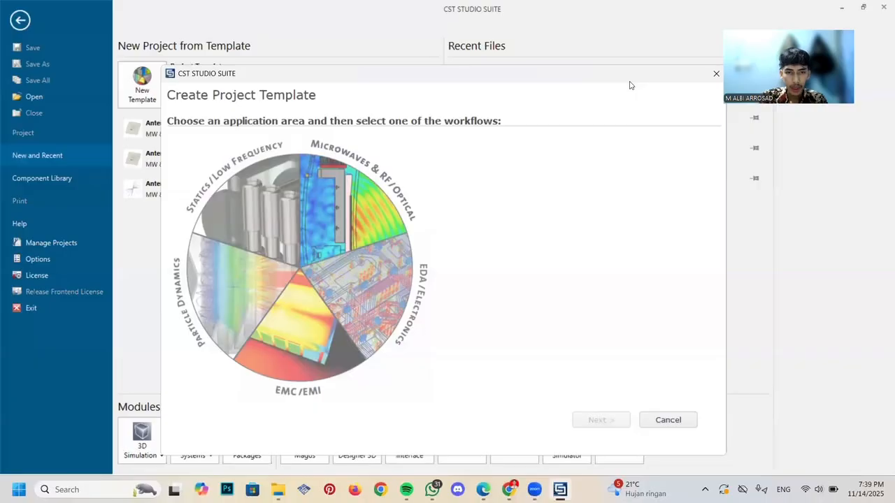
click(338, 217)
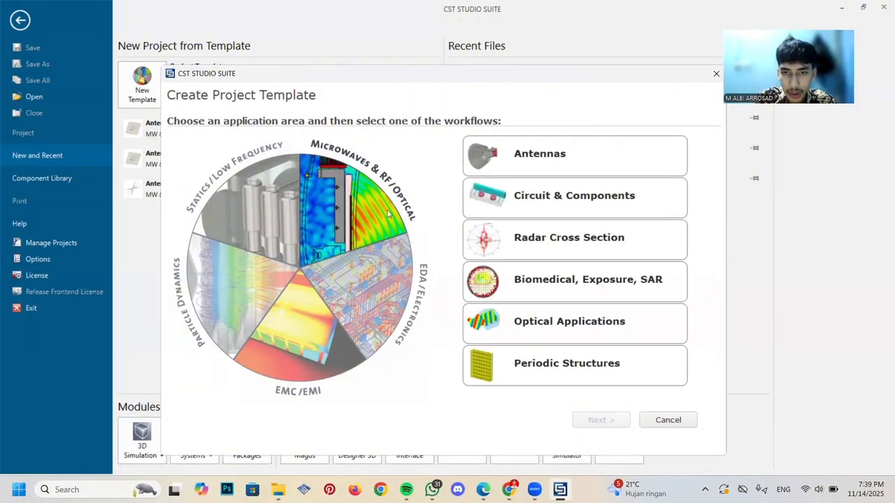
click(552, 162)
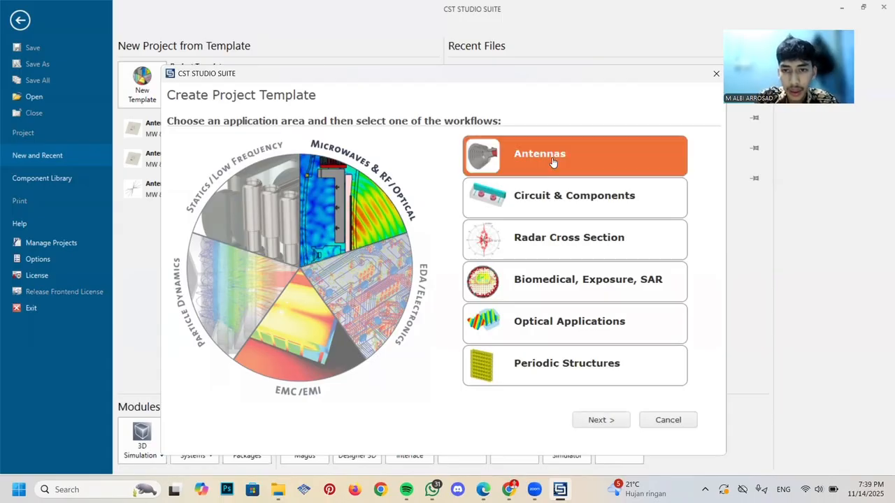
click(597, 421)
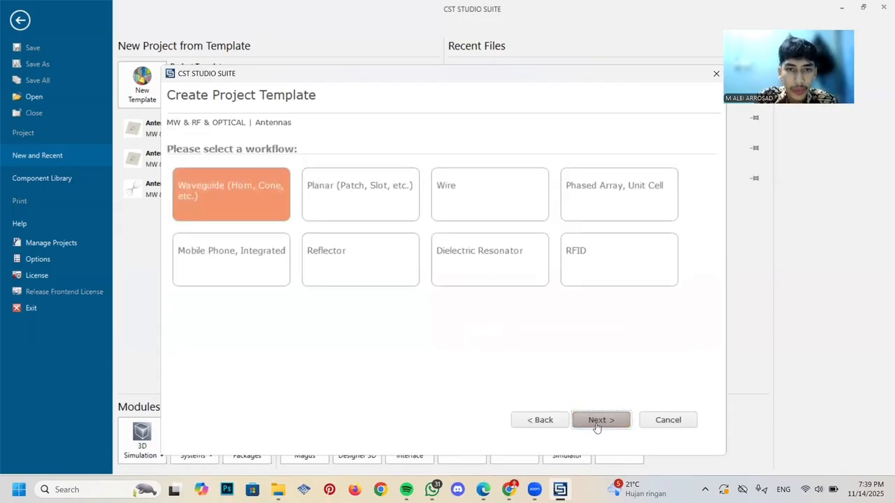
click(464, 207)
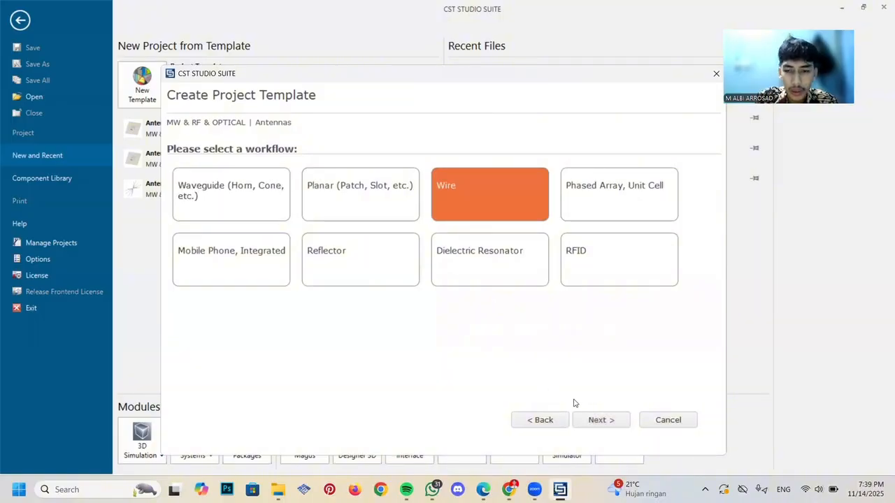
click(603, 423)
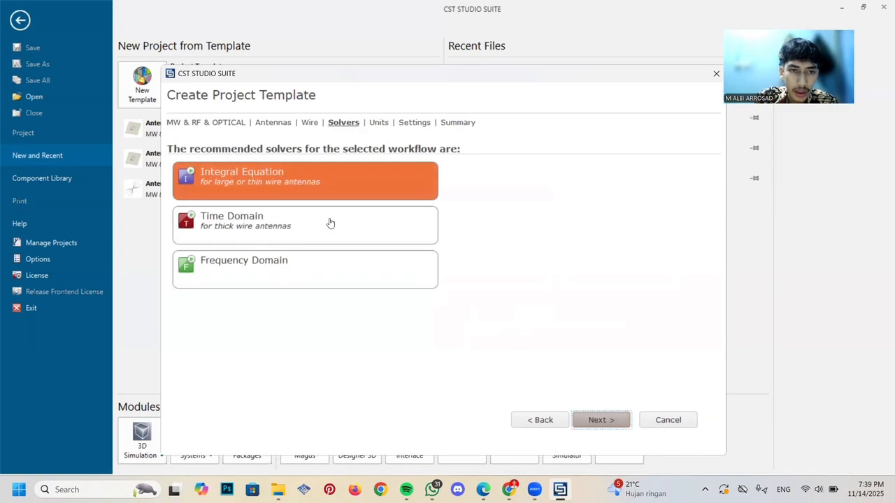
Choose the Time Domain solver for the template and accept the units with dimensions in mm and frequency in GHz
click(330, 224)
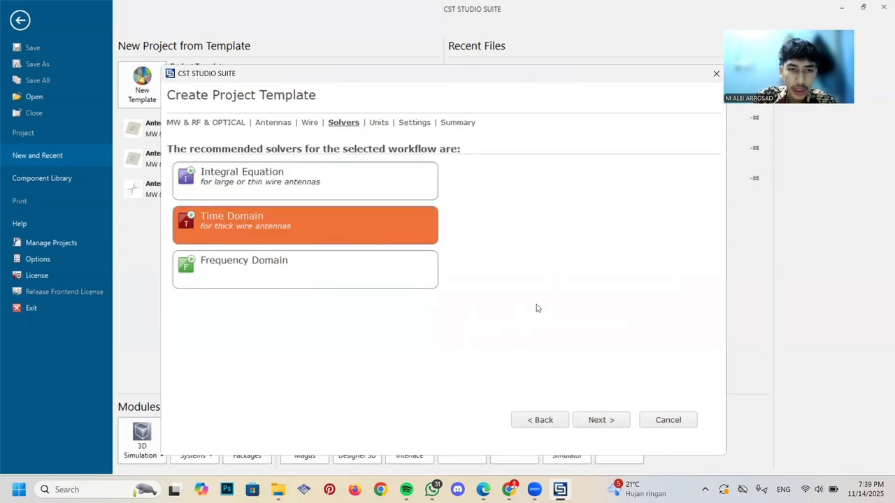
click(613, 428)
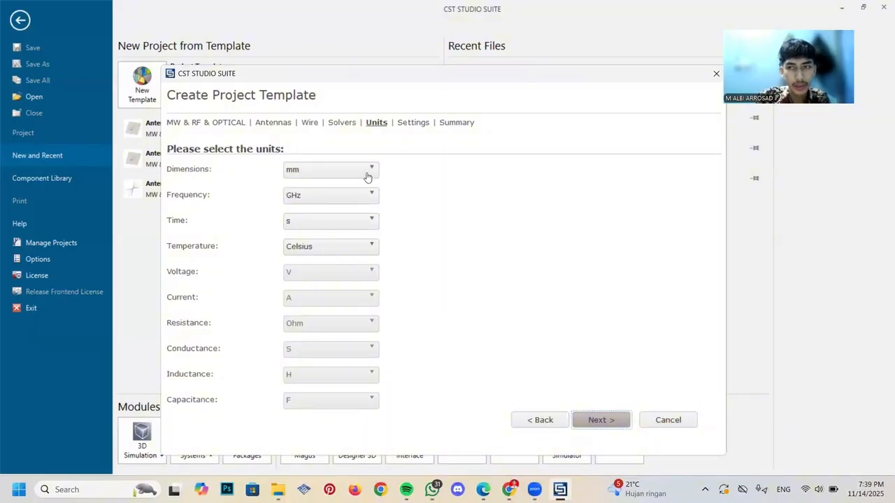
click(367, 176)
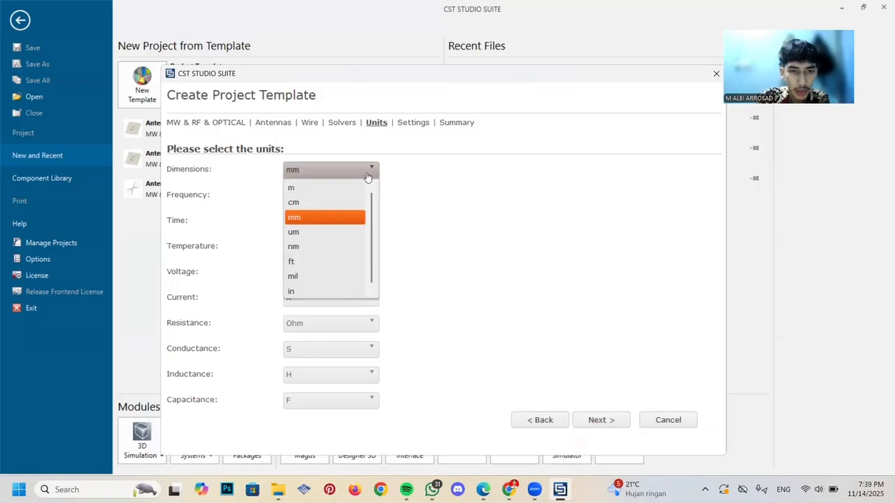
click(367, 175)
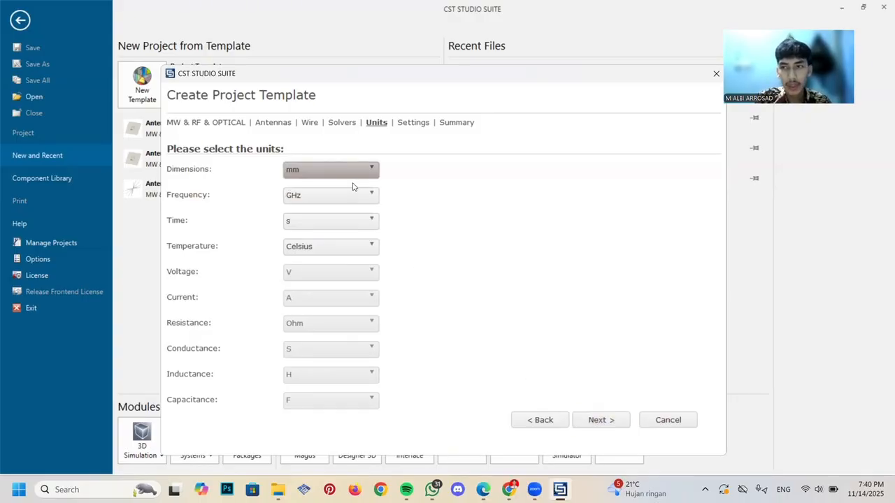
click(604, 420)
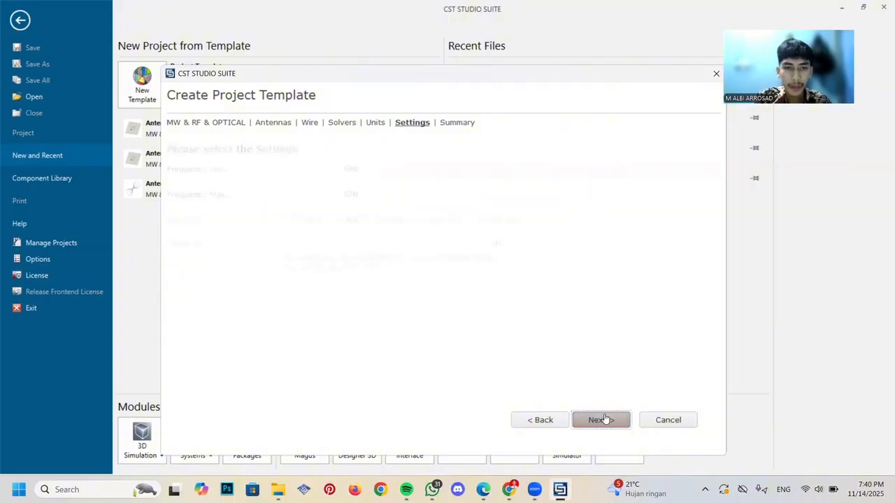
Set the template's frequency range to a minimum of 40 GHz and a maximum of 50 GHz
click(311, 168)
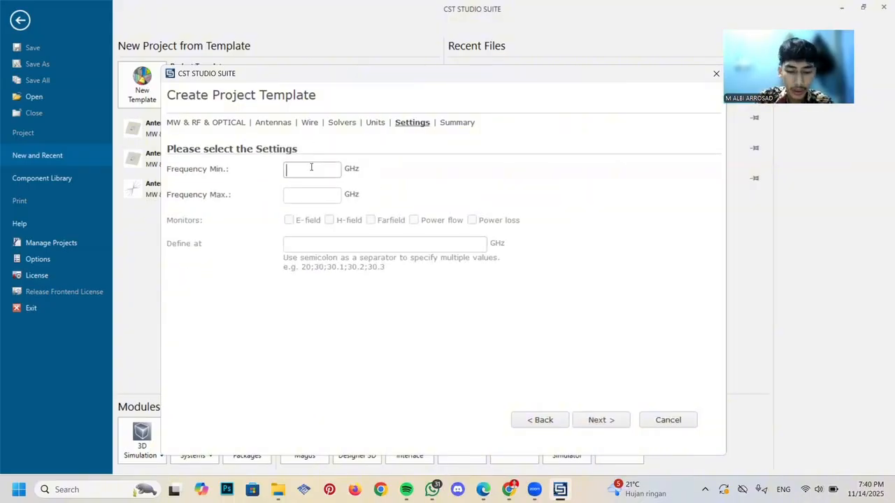
text(40)
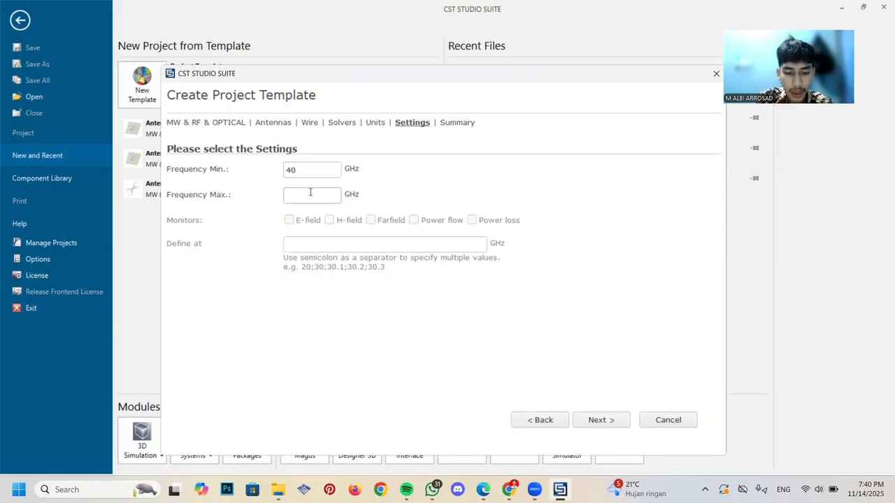
click(310, 193)
text(50)
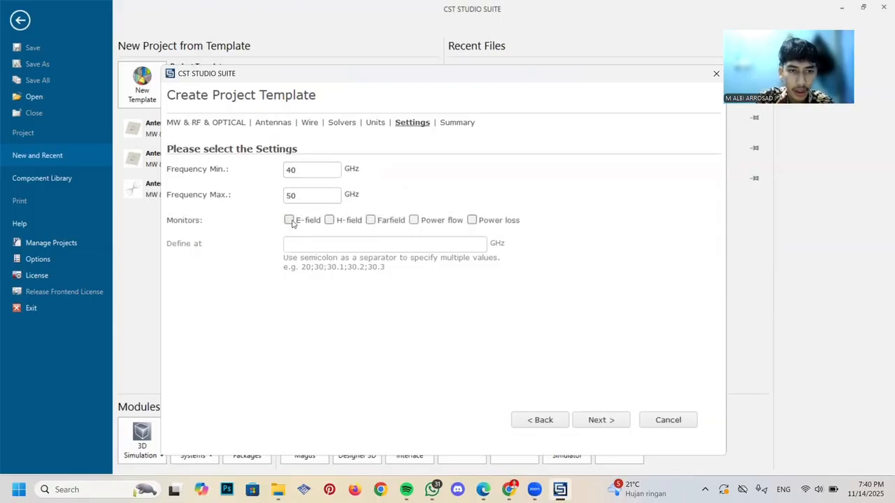
Enable the E-field, H-field, Farfield, Power flow and Power loss monitors and finish creating the project template
click(289, 220)
click(329, 220)
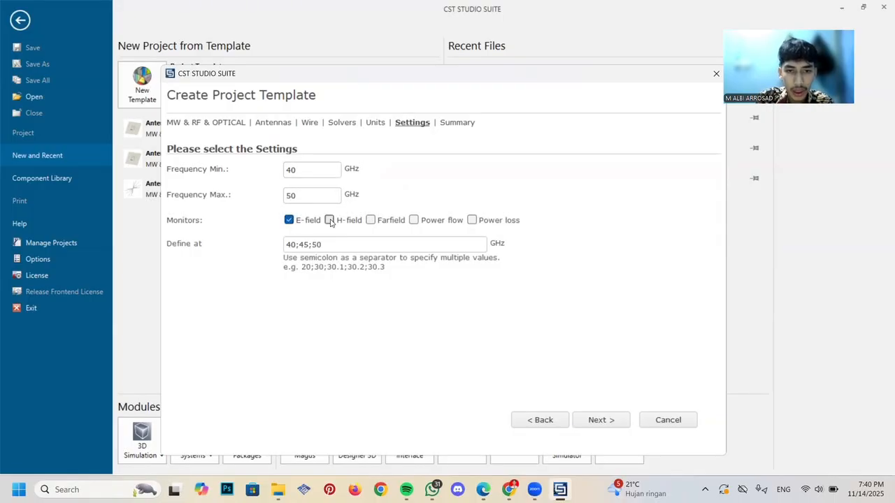
click(371, 221)
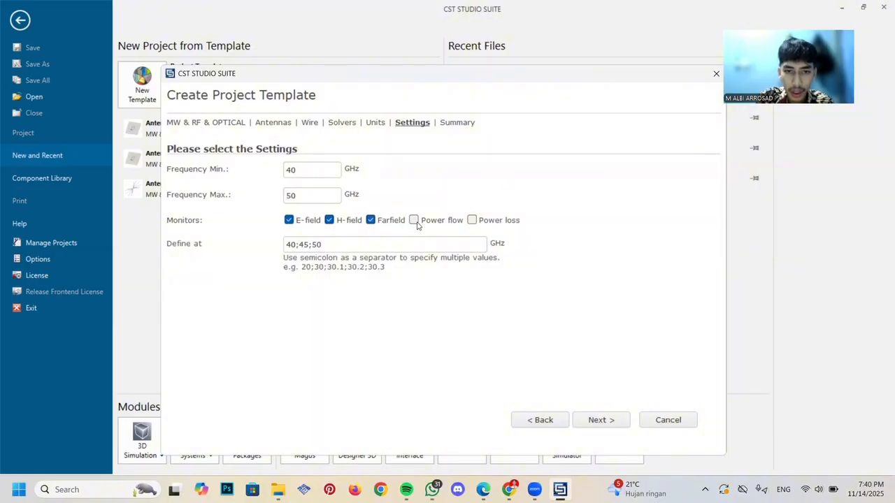
click(417, 225)
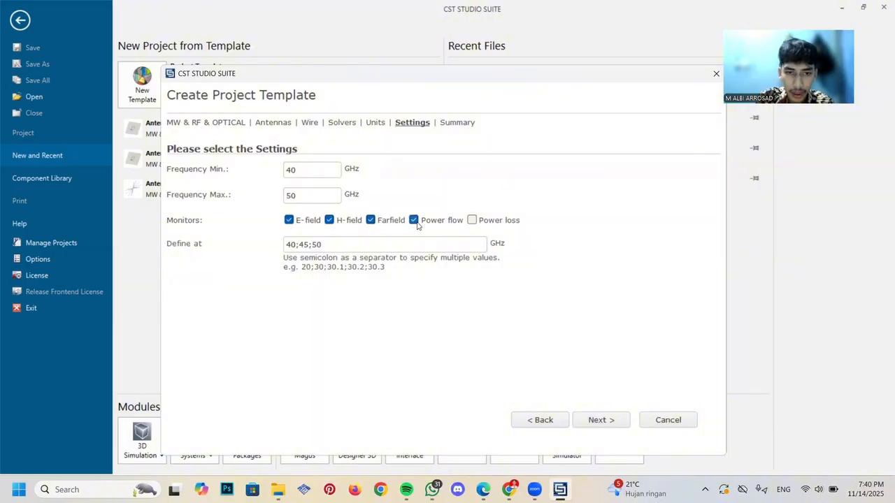
click(471, 221)
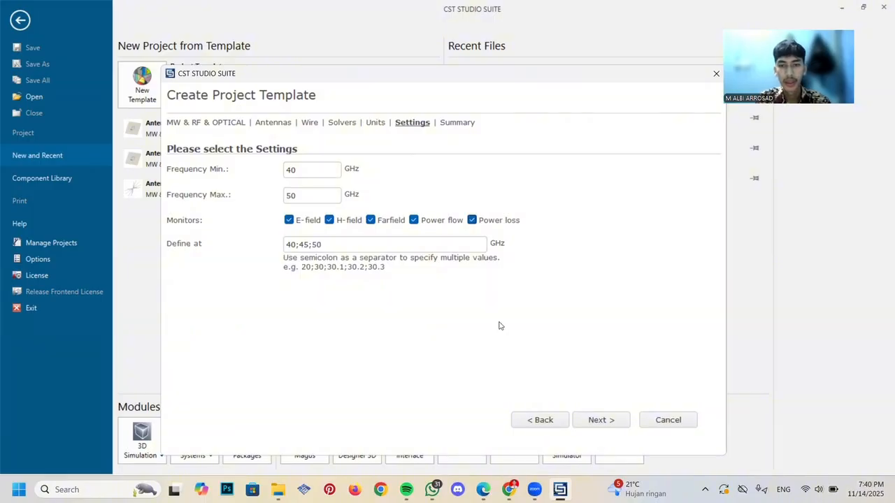
click(600, 420)
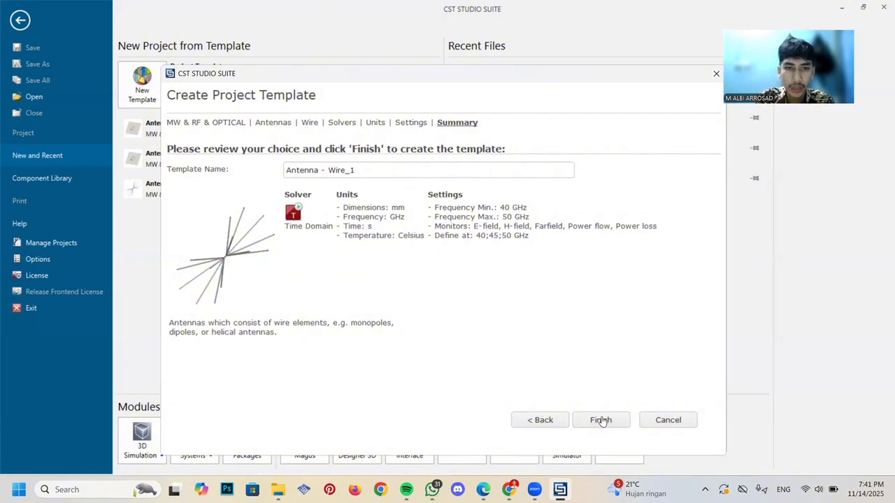
click(602, 420)
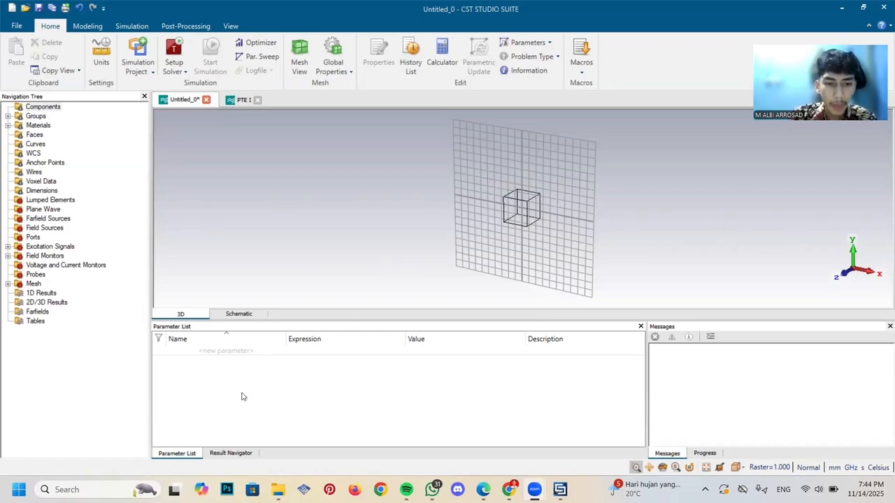
Add a project parameter named Lref with the expression 3.19368
click(243, 352)
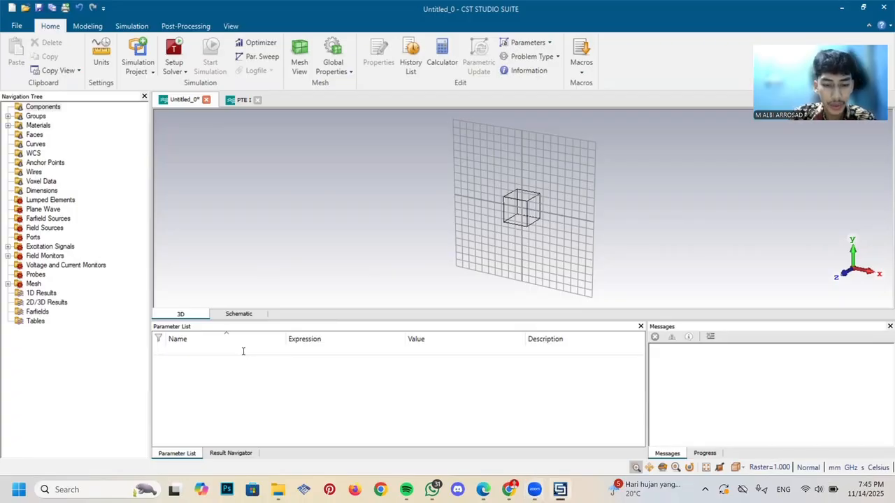
key(Caps_Lock)
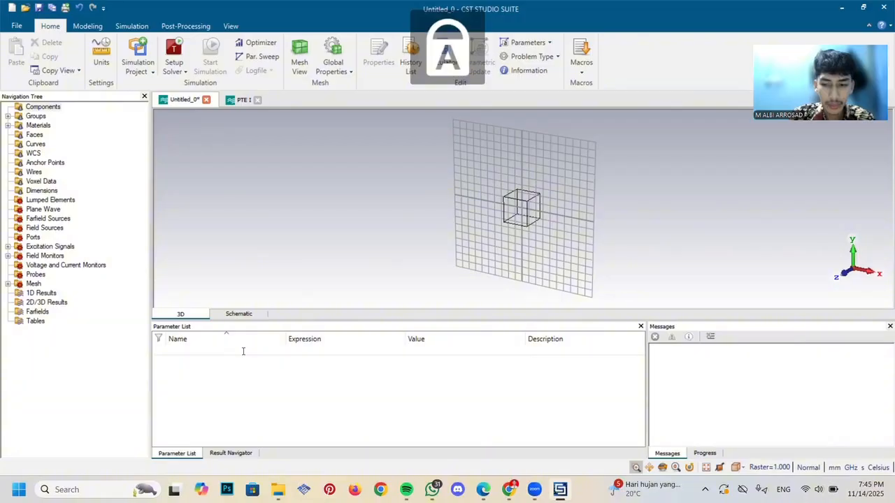
text(L)
key(Caps_Lock)
text(re)
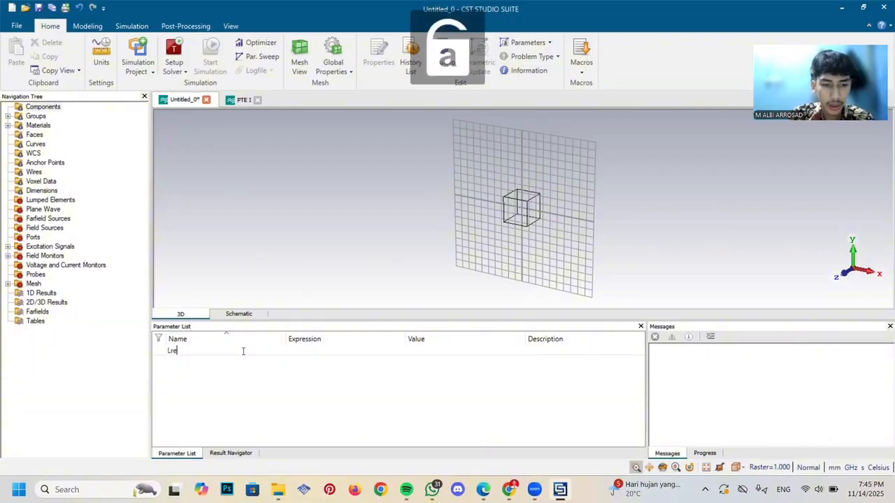
text(f)
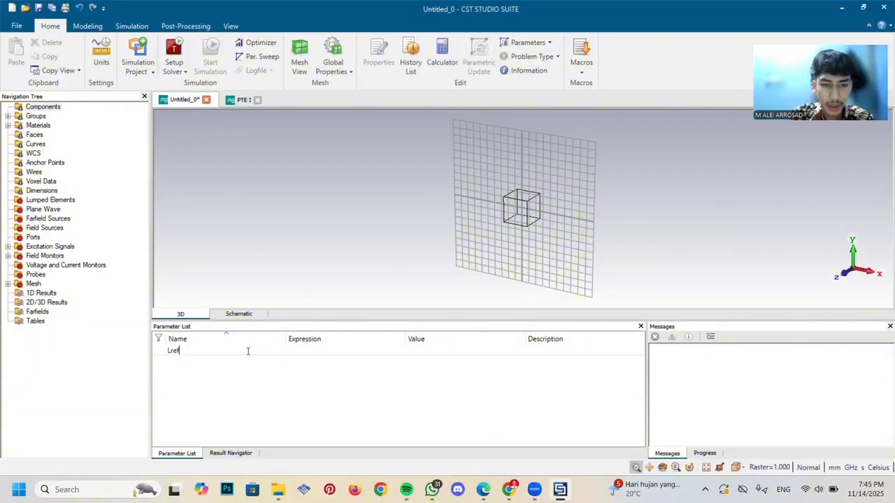
click(293, 353)
click(292, 351)
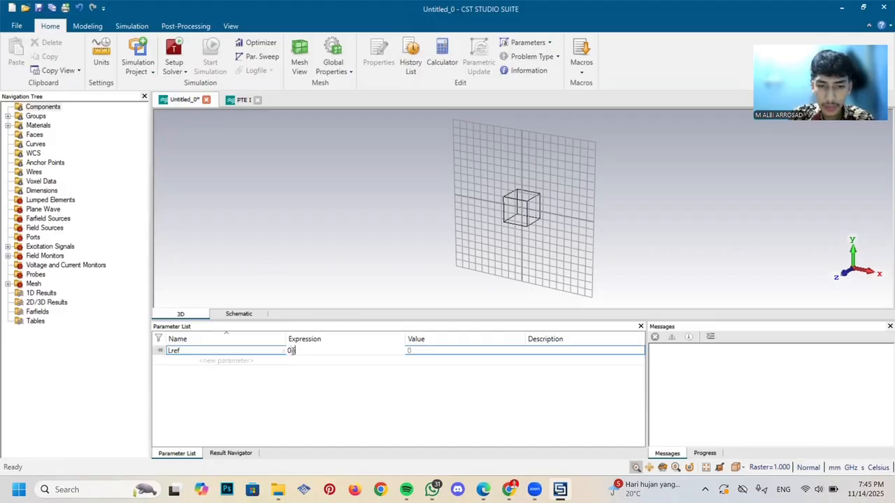
key(BackSpace)
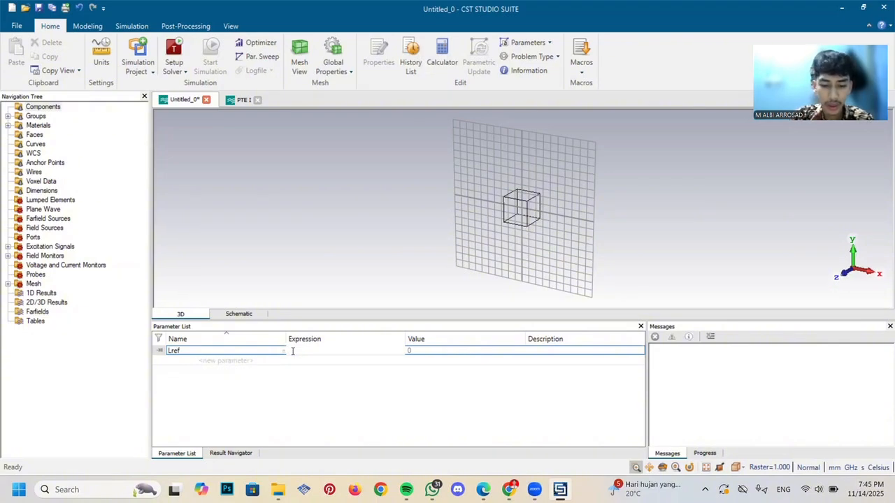
text(3.1)
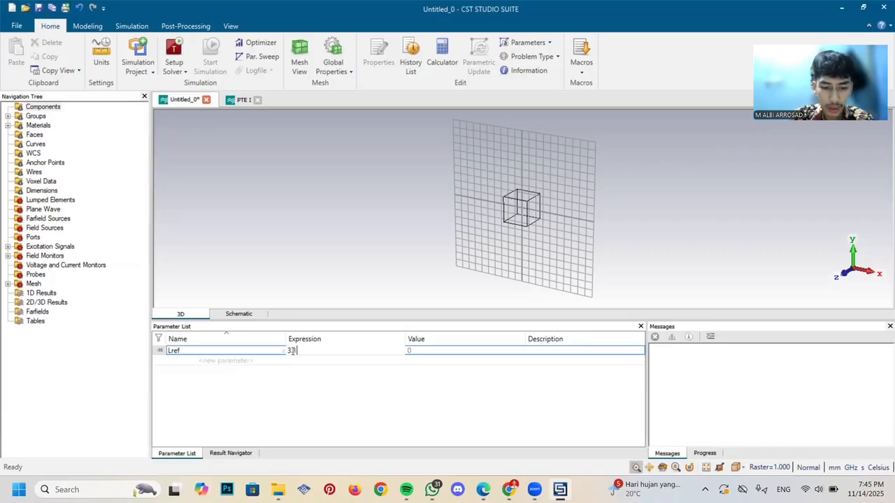
text(93)
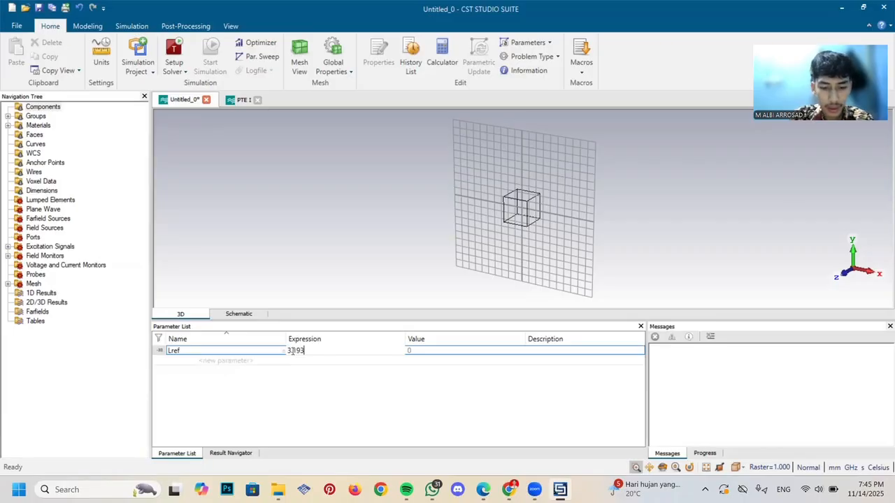
text(68)
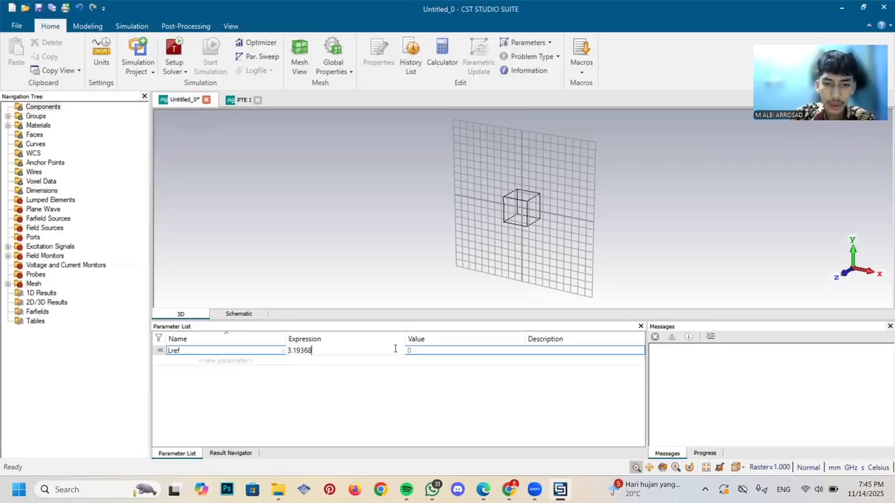
key(Return)
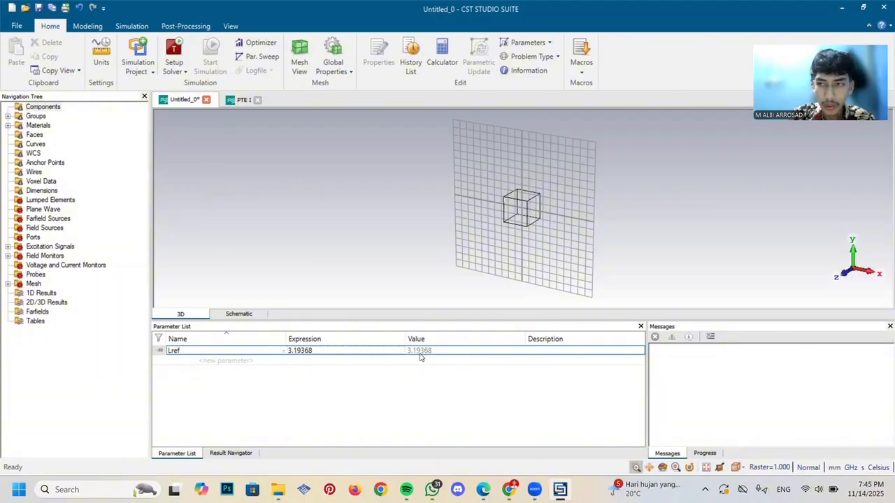
Add a project parameter named Ldriv with the expression 3.14730
click(235, 361)
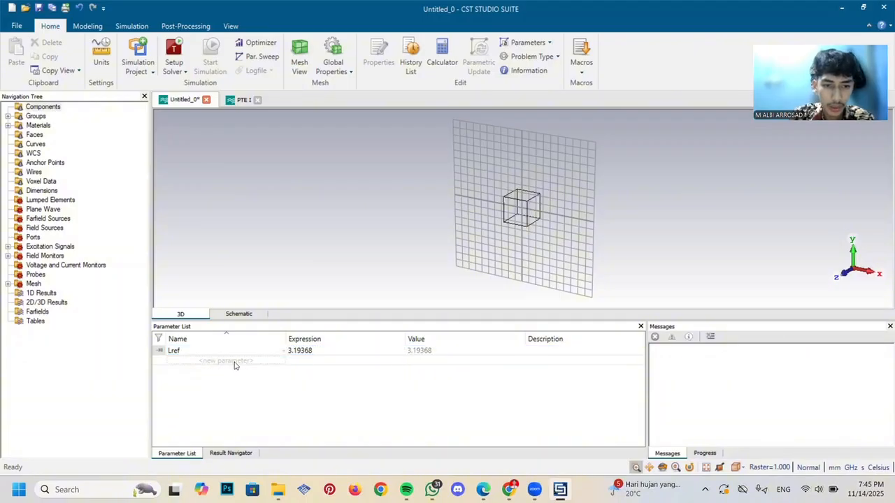
text(L)
key(Caps_Lock)
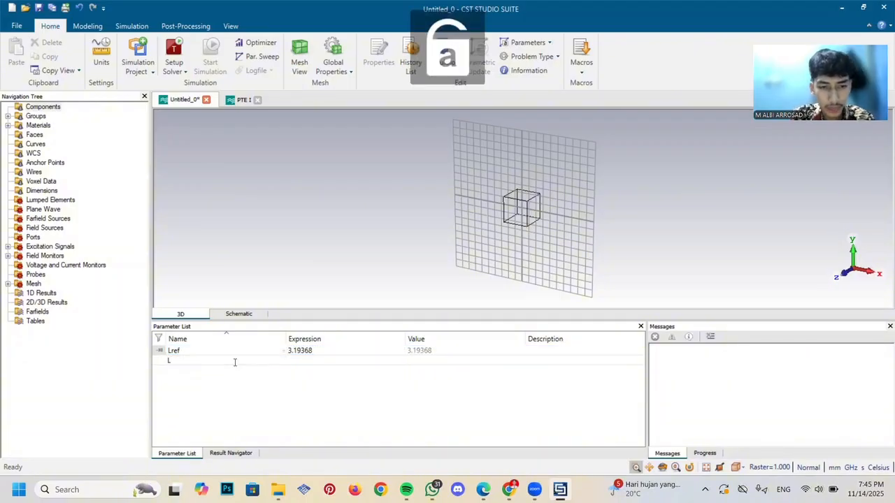
text(driv)
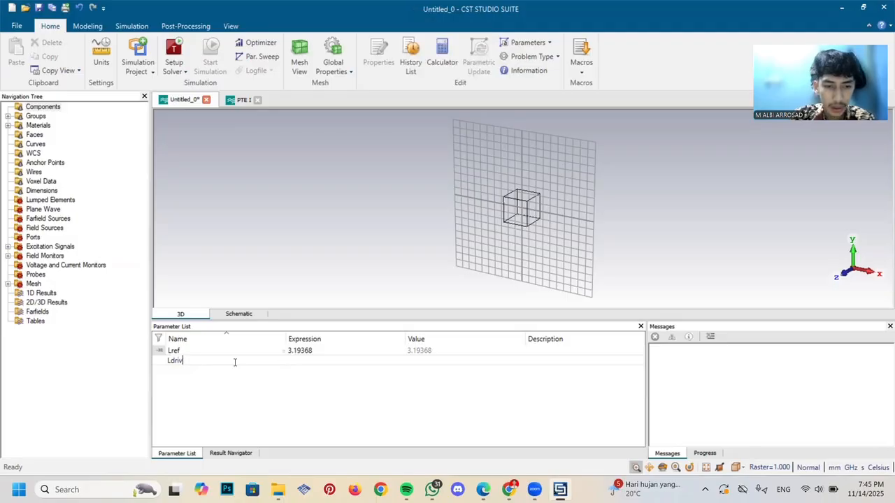
click(303, 361)
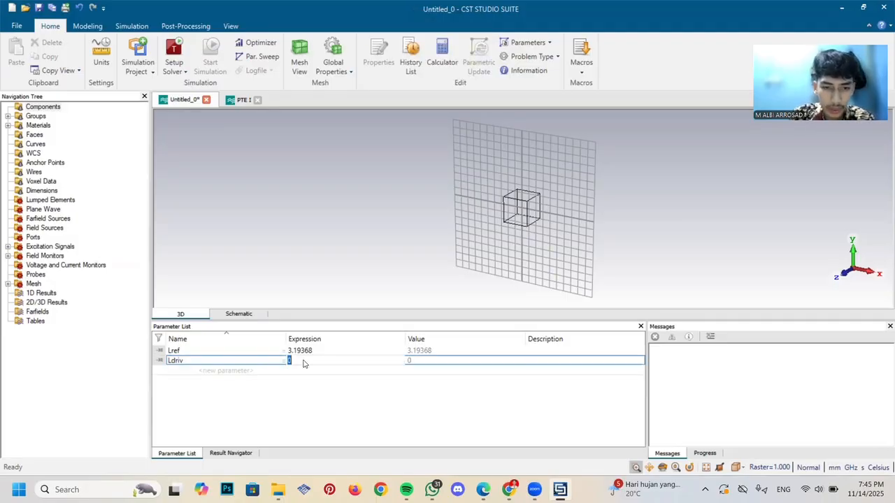
text(3.)
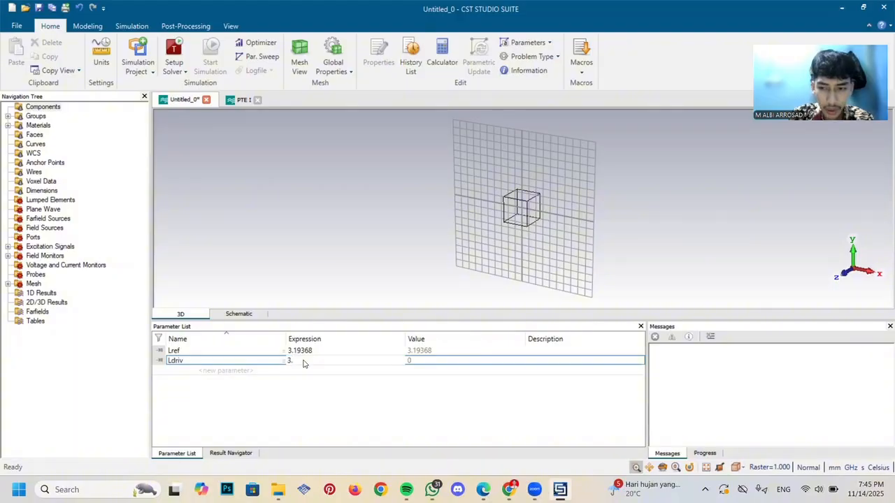
text(14)
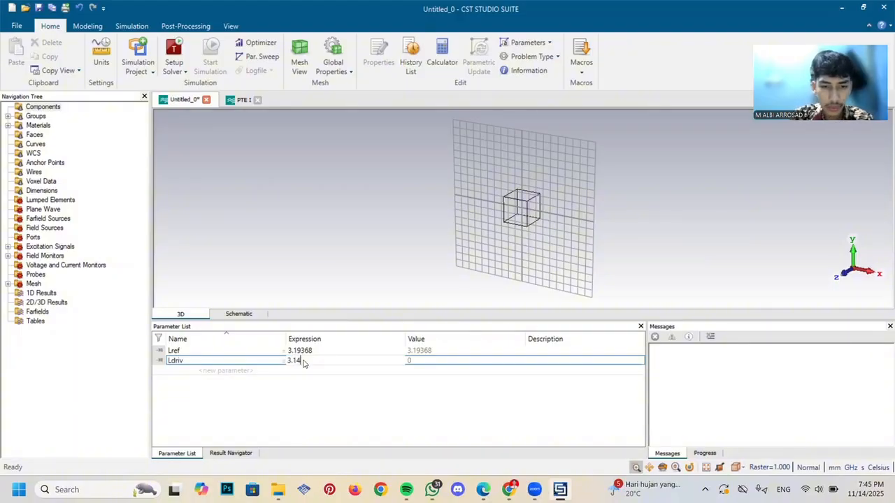
text(73)
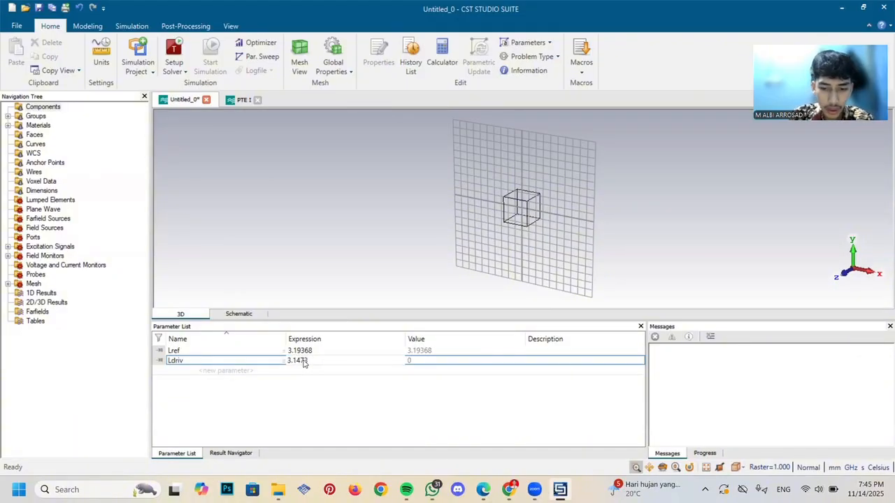
text(0)
key(Return)
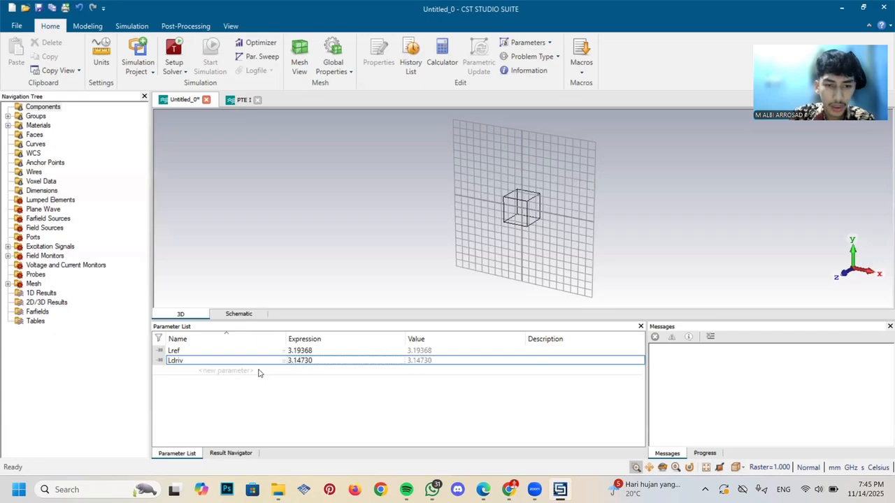
Add a project parameter named Ldir1 with the expression 2.83588
click(224, 371)
text(L)
key(Caps_Lock)
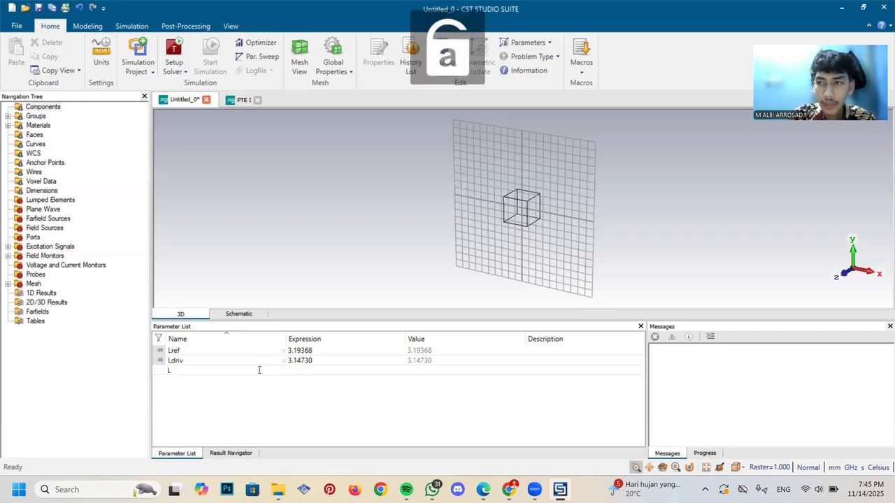
text(dir)
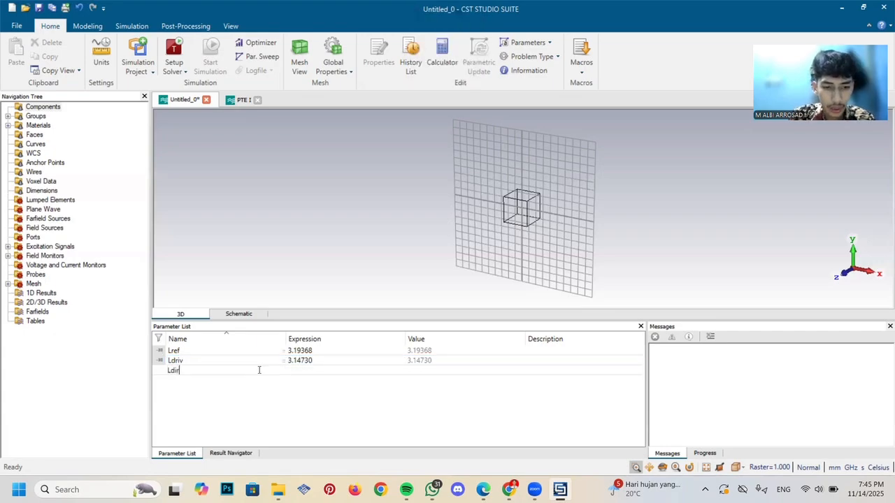
text(1)
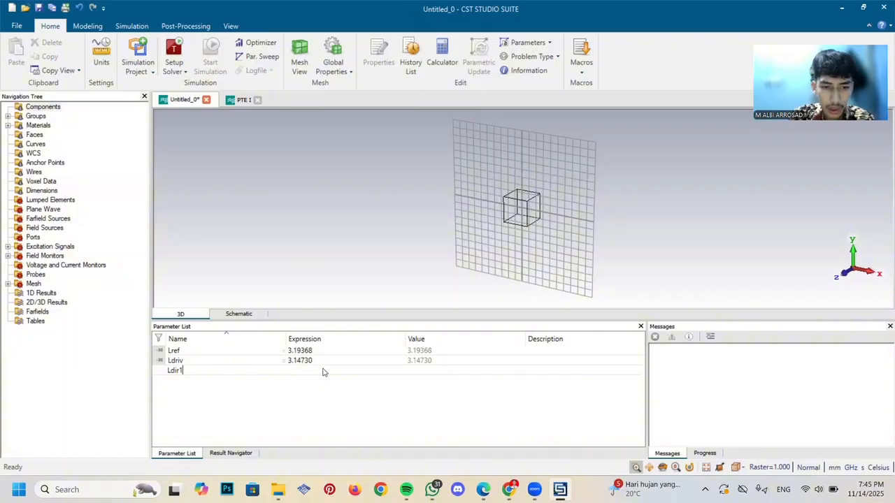
key(Return)
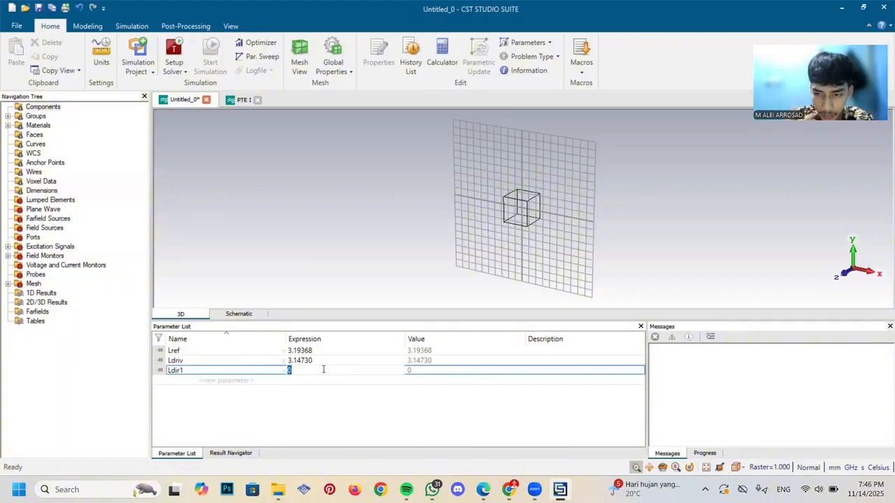
text(2)
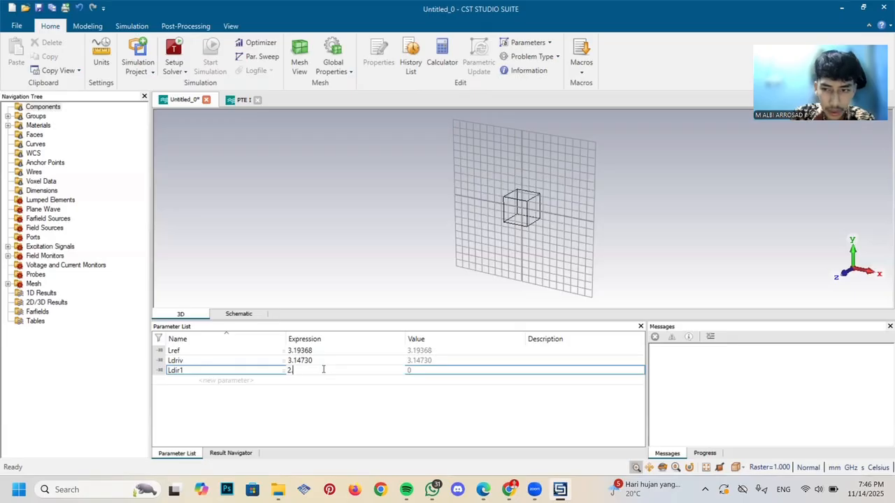
text(.83)
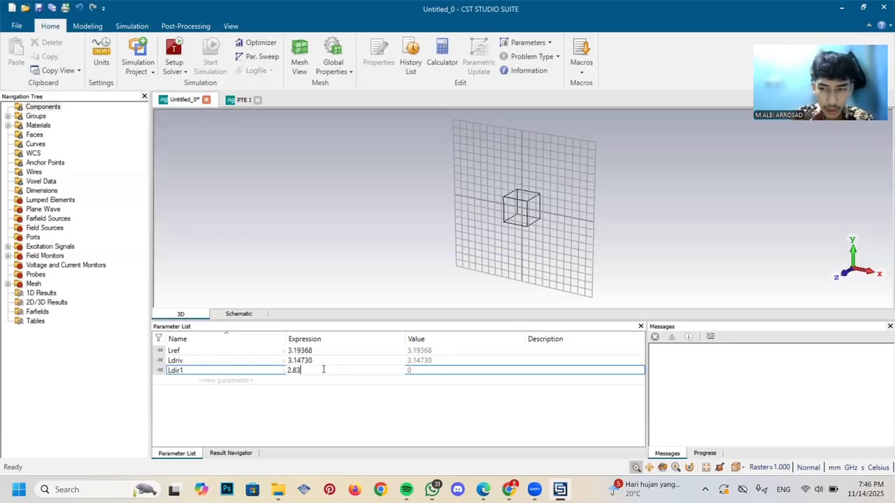
text(588)
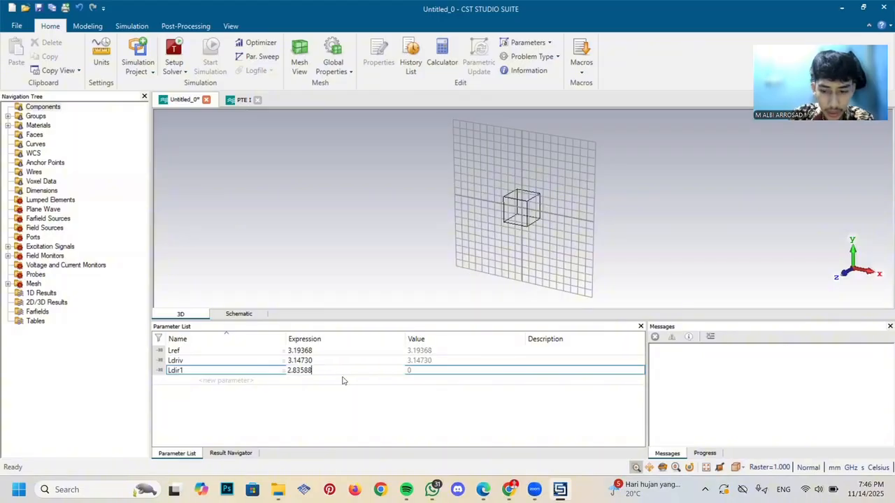
key(Return)
Add a project parameter named Ldir2 with the expression 2.80938
click(247, 381)
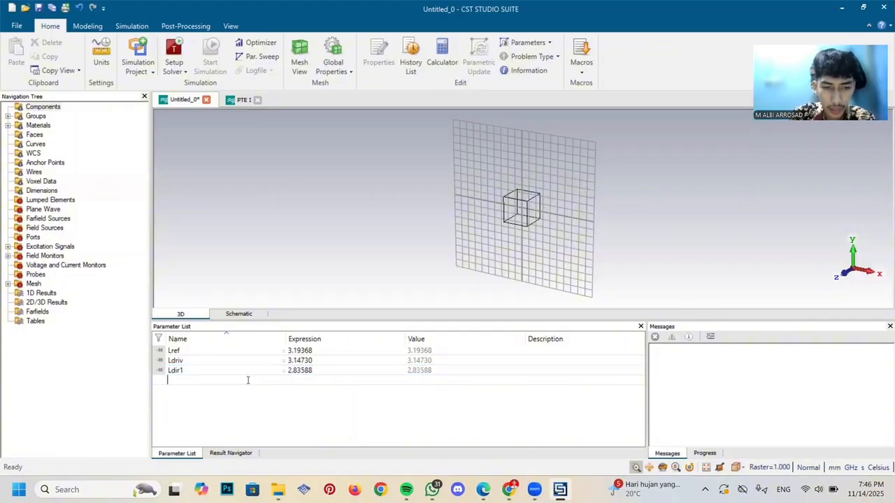
text(Ldir2)
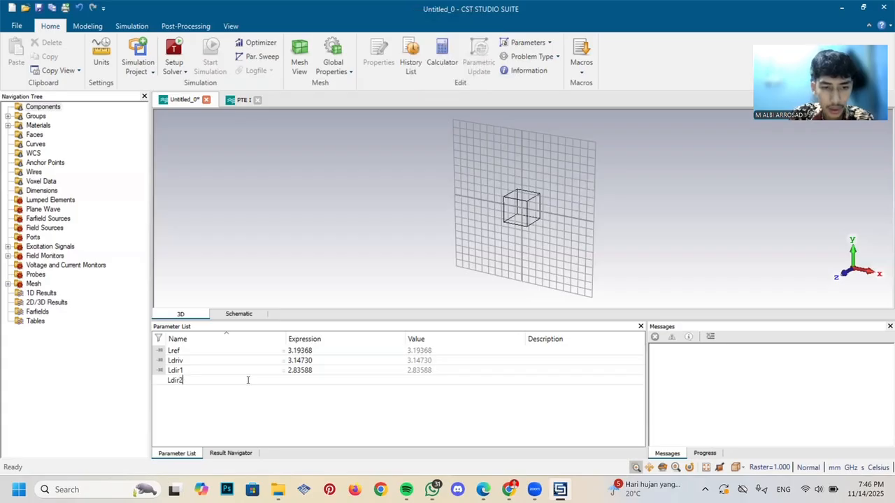
key(Return)
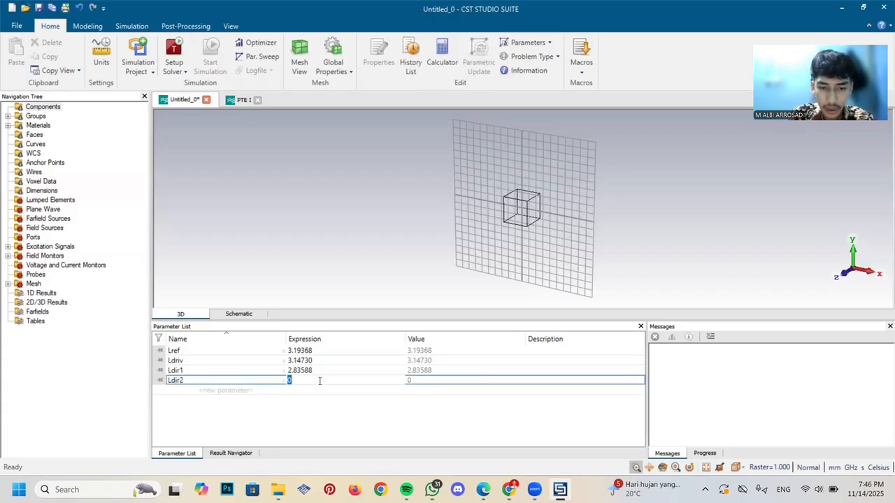
text(2.)
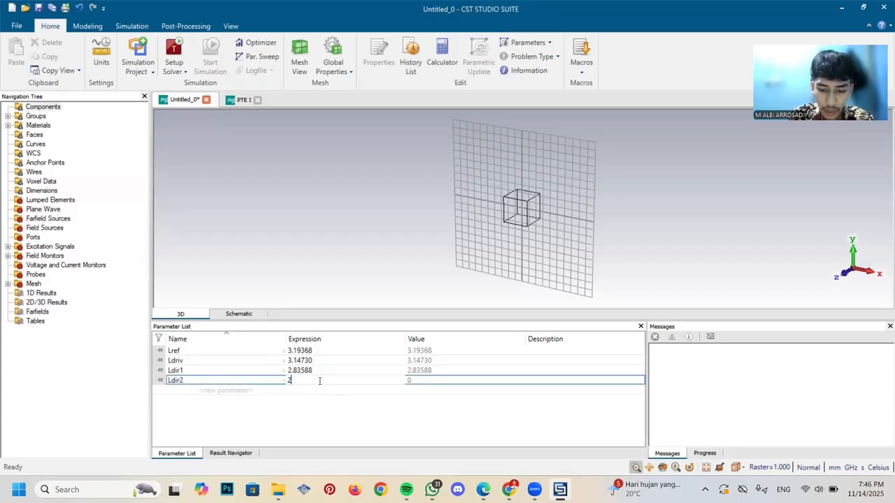
text(80)
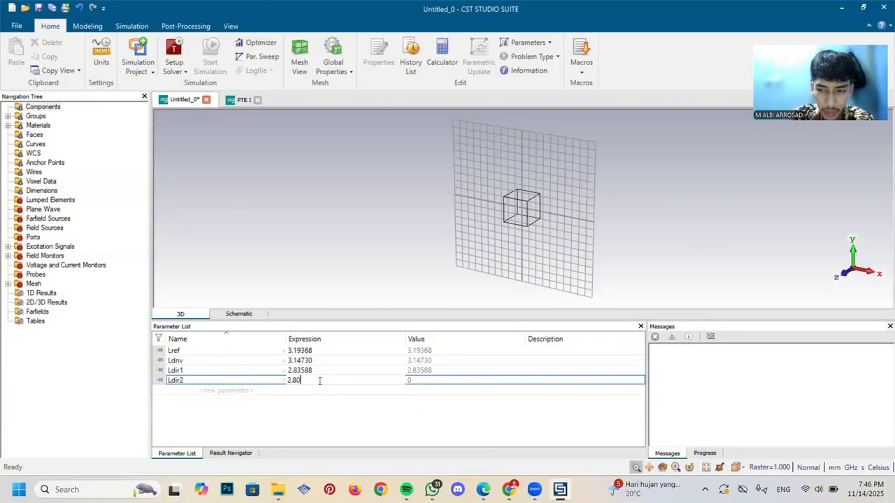
text(938)
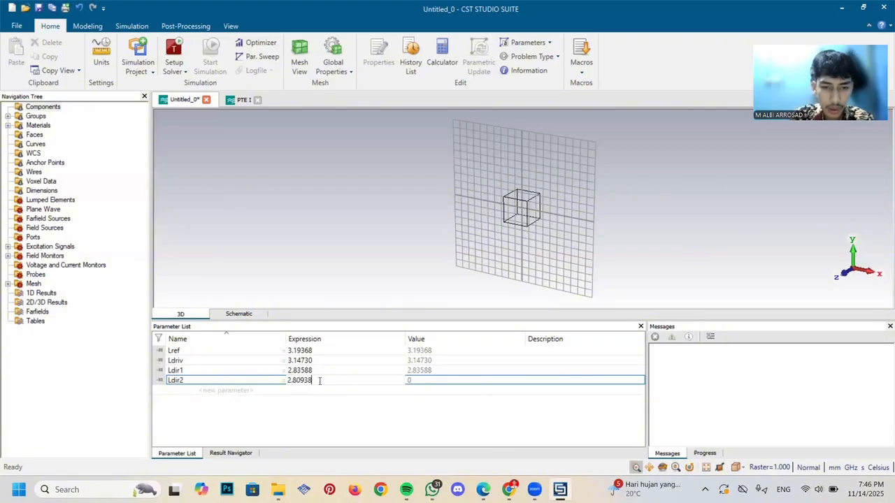
key(Return)
Add a project parameter named Ldir3 with the expression 2.78287
key(Return)
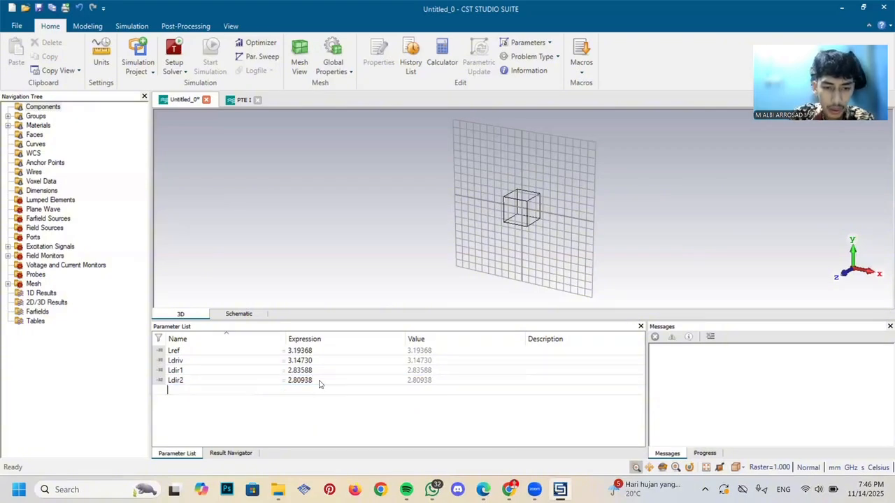
text(L)
key(Caps_Lock)
text(d)
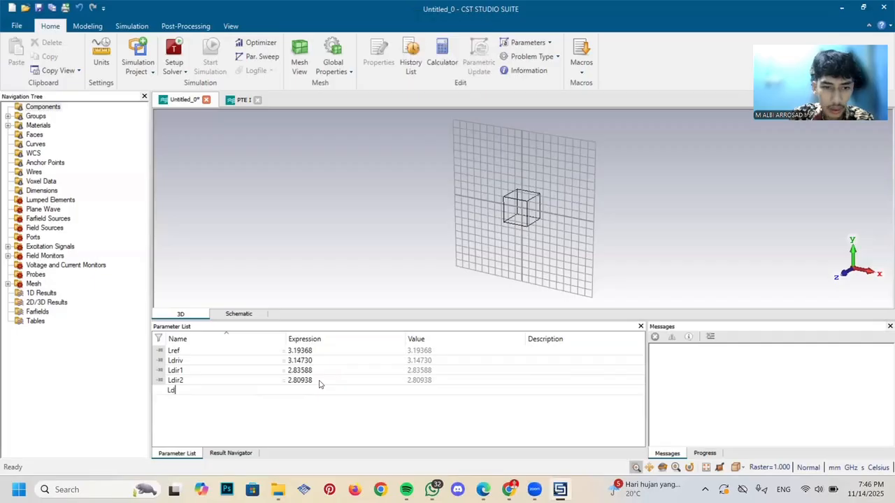
text(ir3)
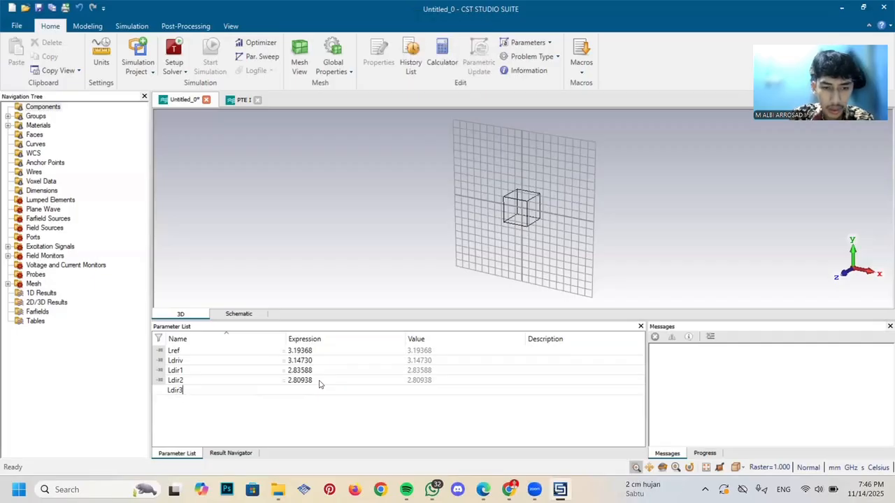
key(Tab)
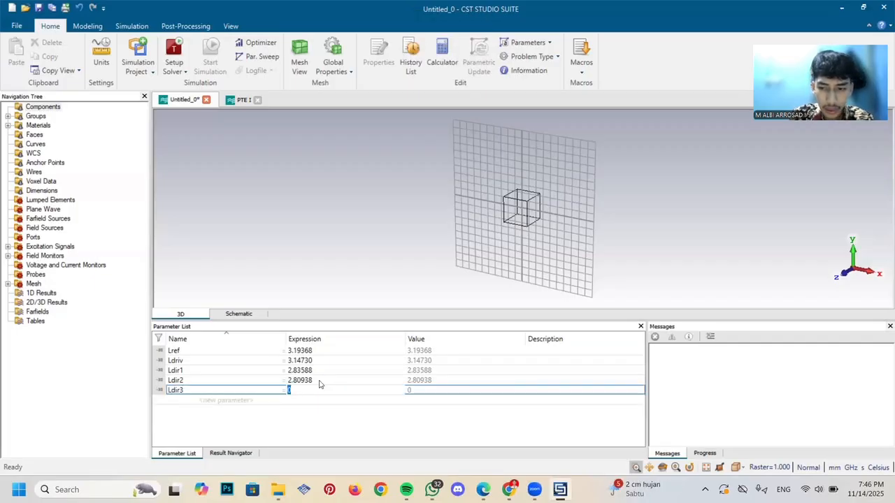
text(2.7)
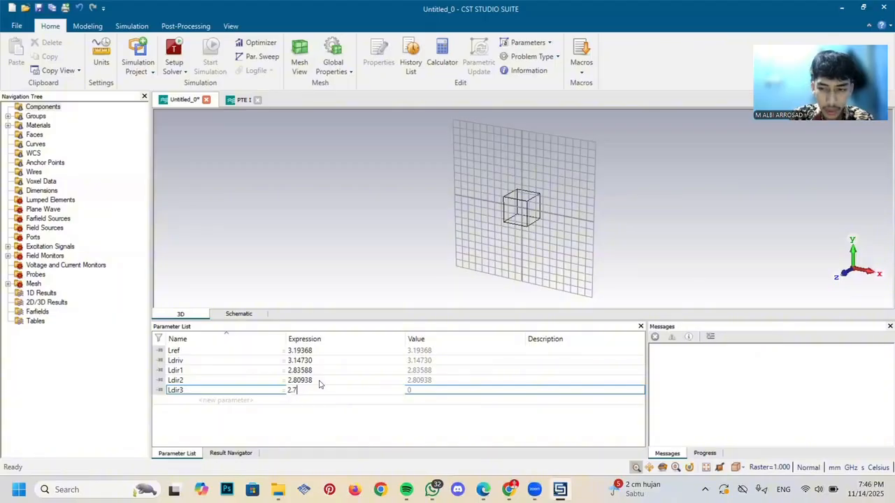
text(8287)
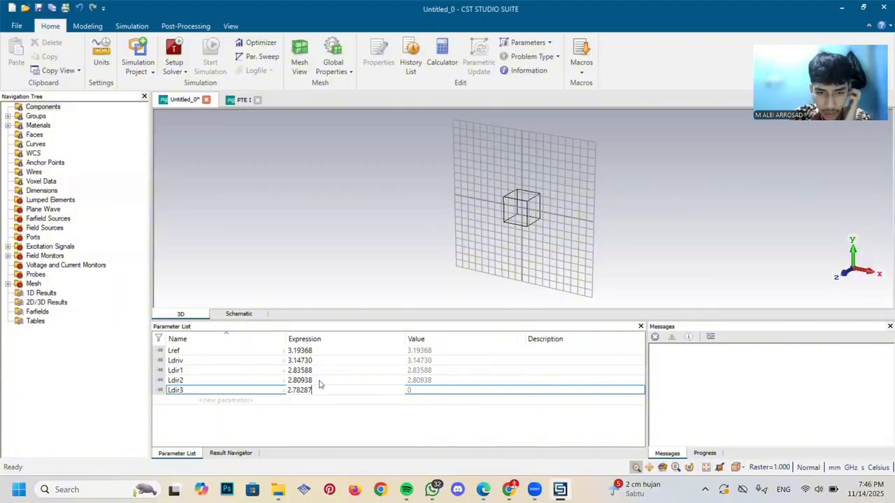
key(Return)
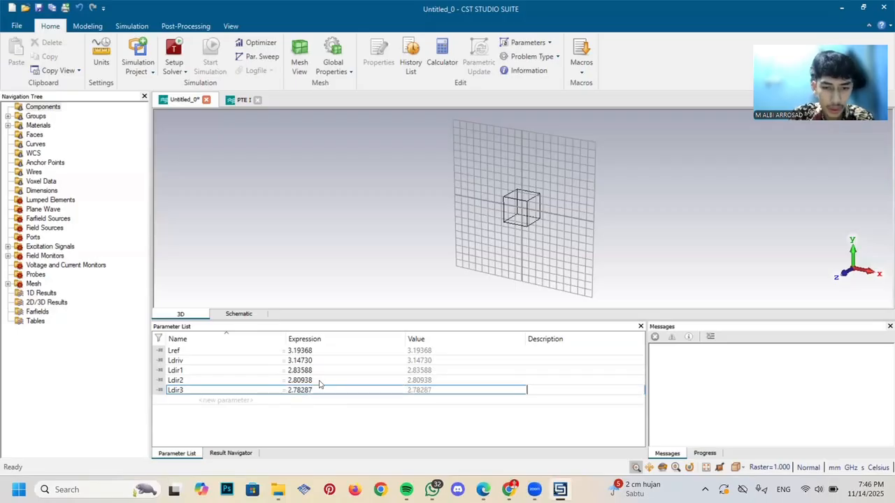
key(Return)
key(Caps_Lock)
text(G)
key(Caps_Lock)
text(ap)
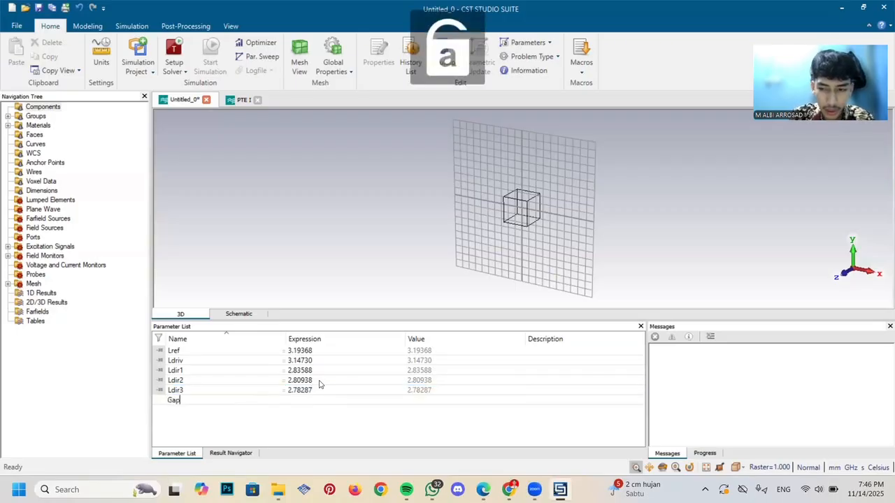
key(BackSpace)
key(BackSpace)
key(BackSpace)
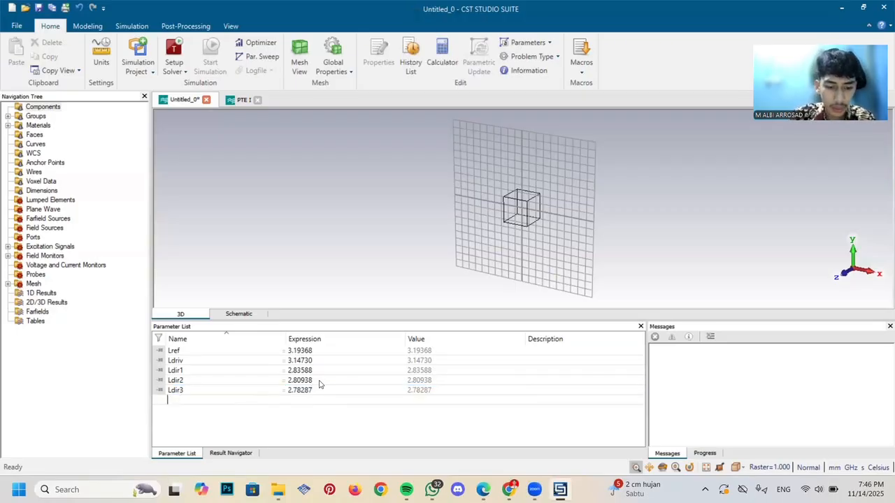
Add a project parameter named D with the expression 0.05632
key(Caps_Lock)
text(D)
key(Caps_Lock)
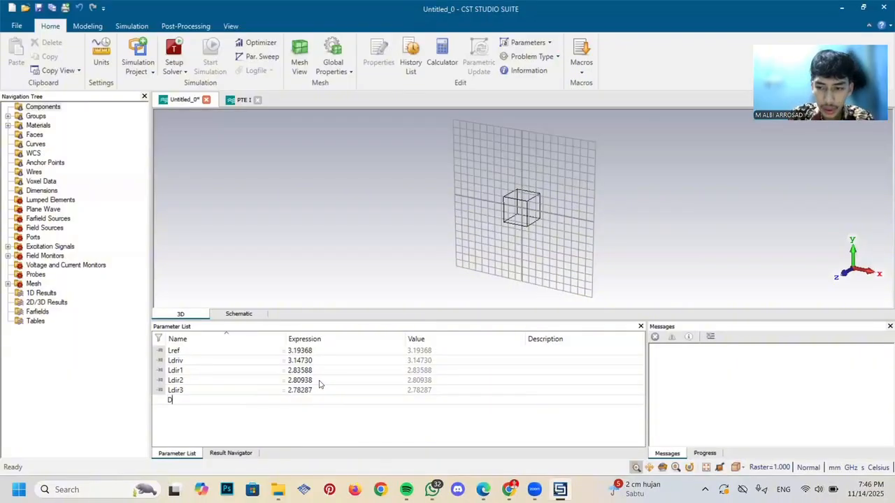
key(Tab)
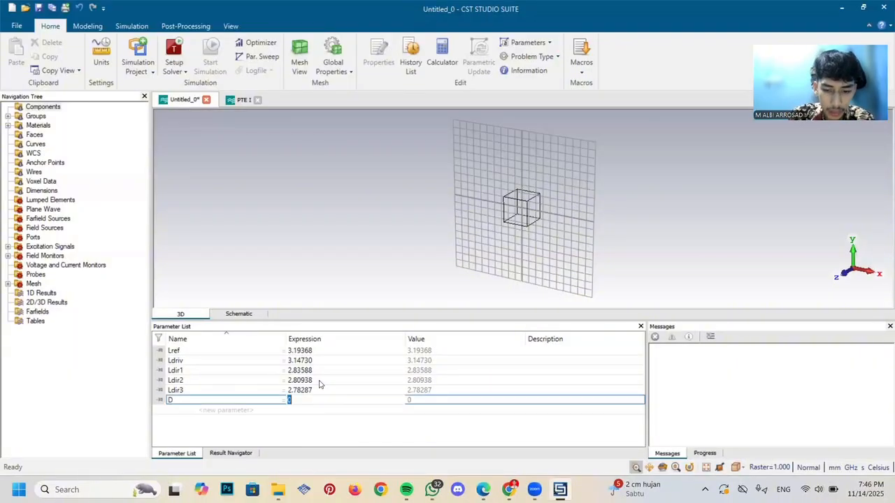
text(.)
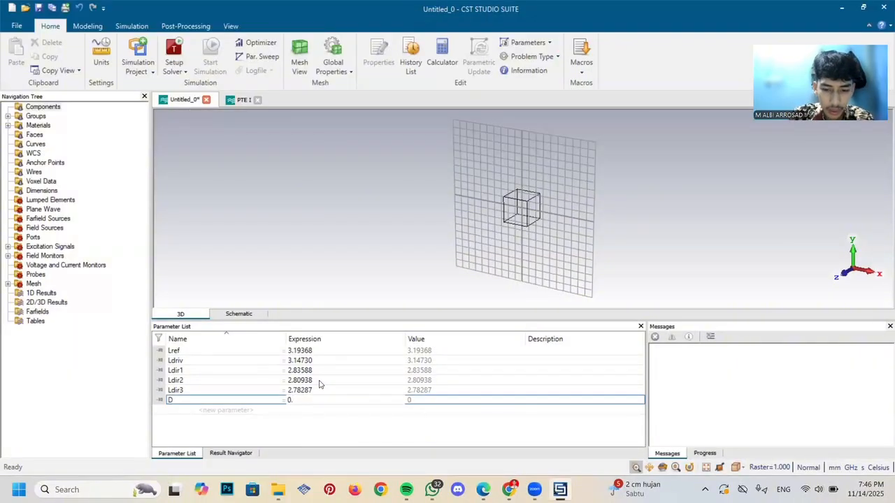
text(05)
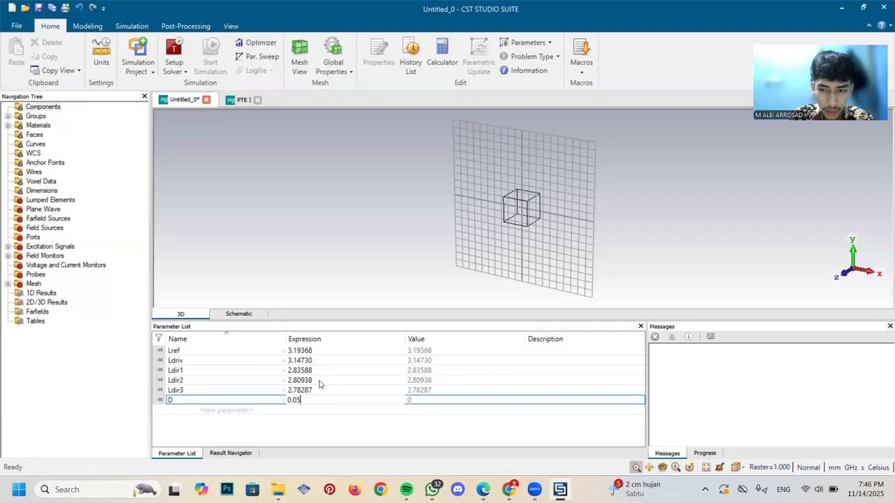
text(632)
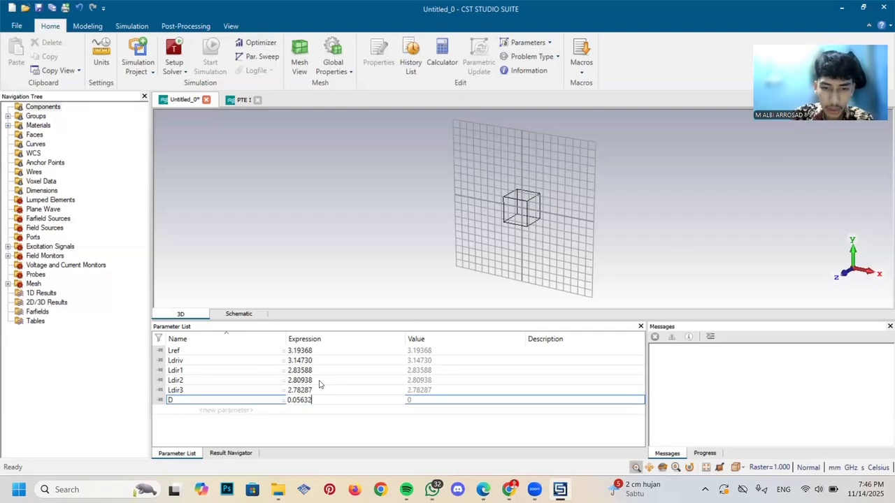
key(Return)
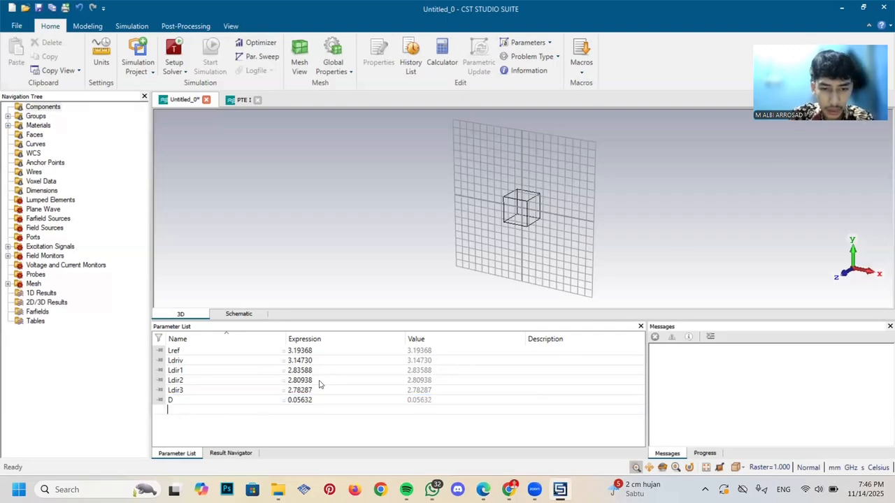
Add a project parameter named Gap with the expression 0.10866
key(Caps_Lock)
text(G)
key(Caps_Lock)
text(ap)
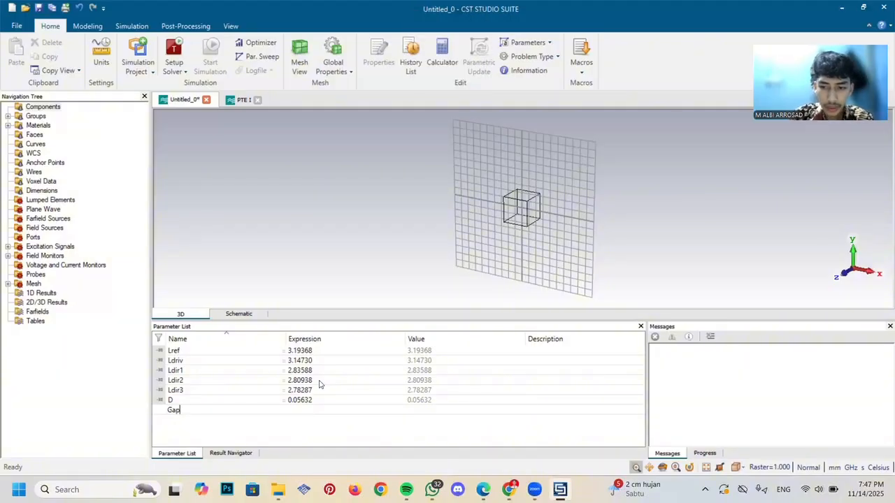
key(Tab)
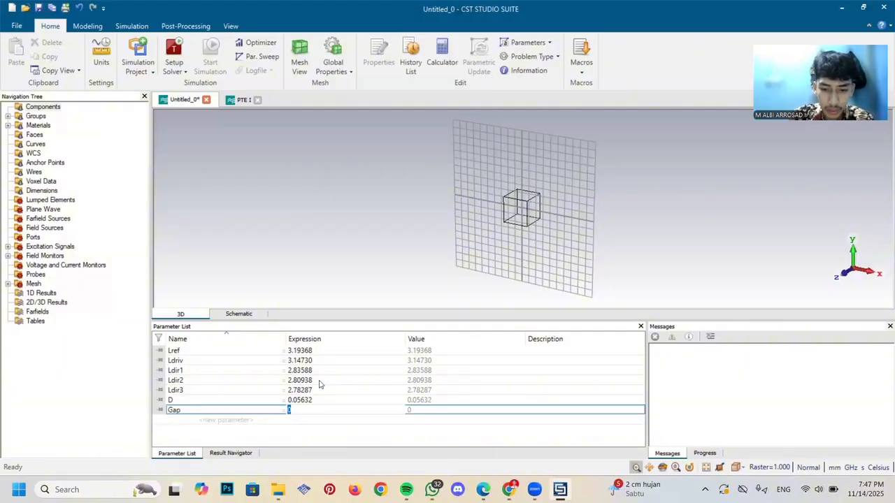
text(0.1)
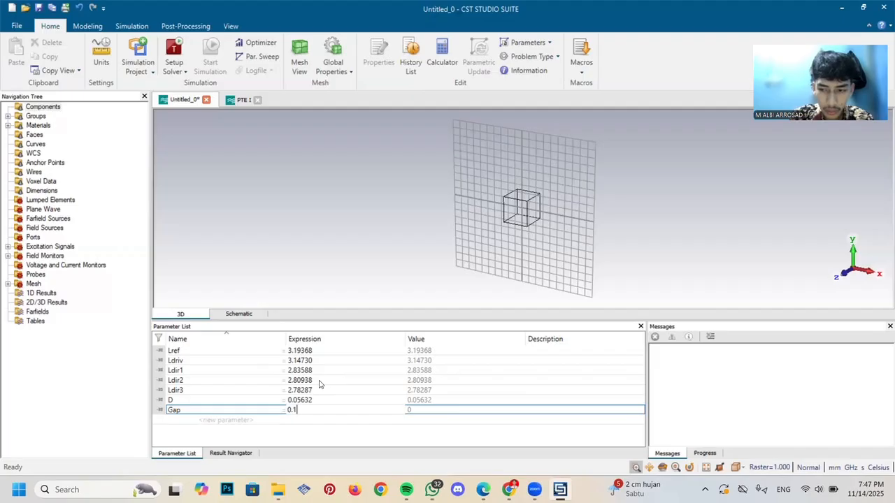
text(0866)
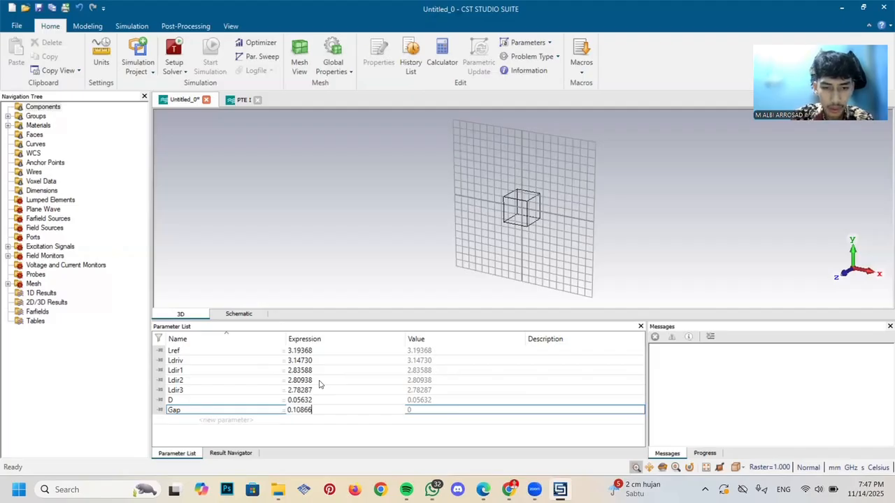
key(Return)
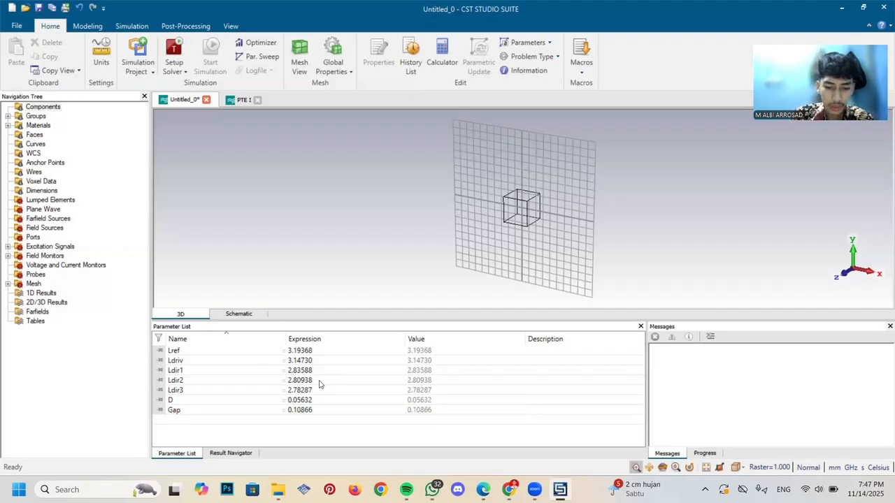
Add a project parameter named Srd with the expression 1.32518
key(Caps_Lock)
text(S)
key(Caps_Lock)
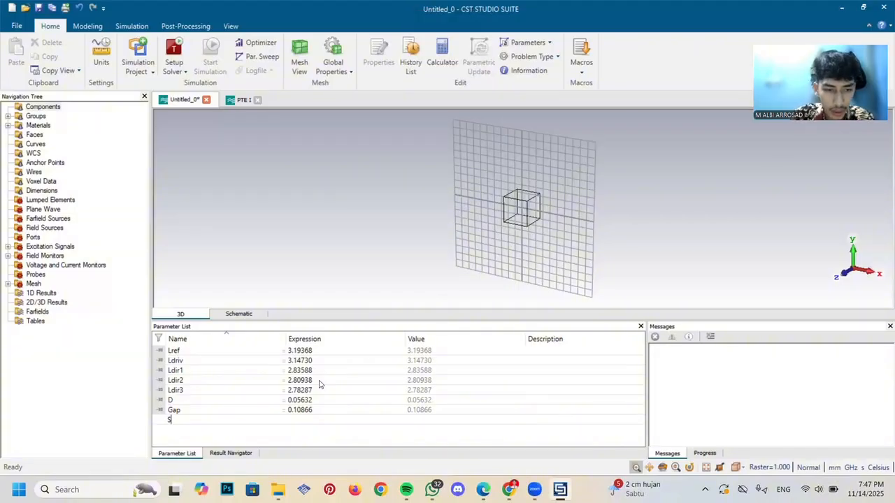
text(rd)
key(Tab)
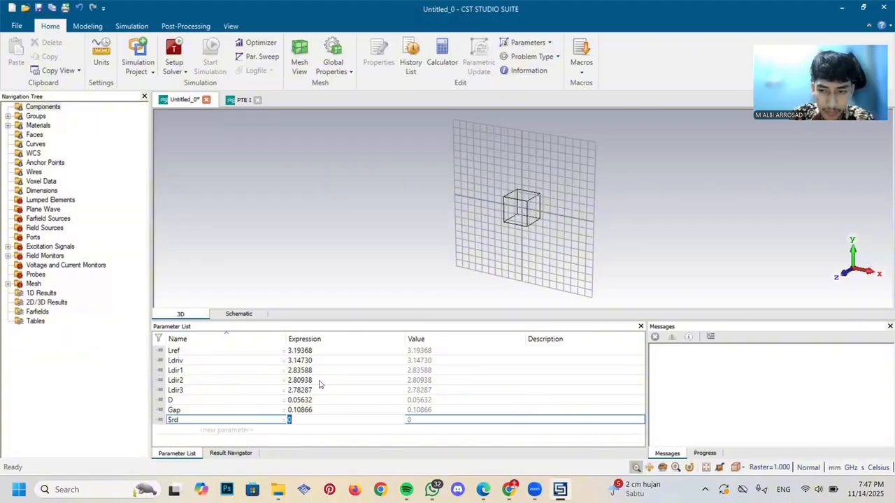
text(1.)
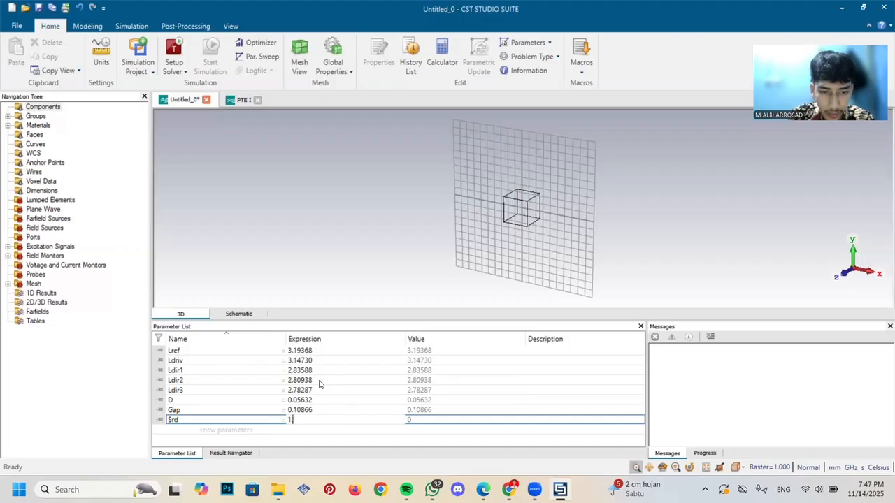
text(3)
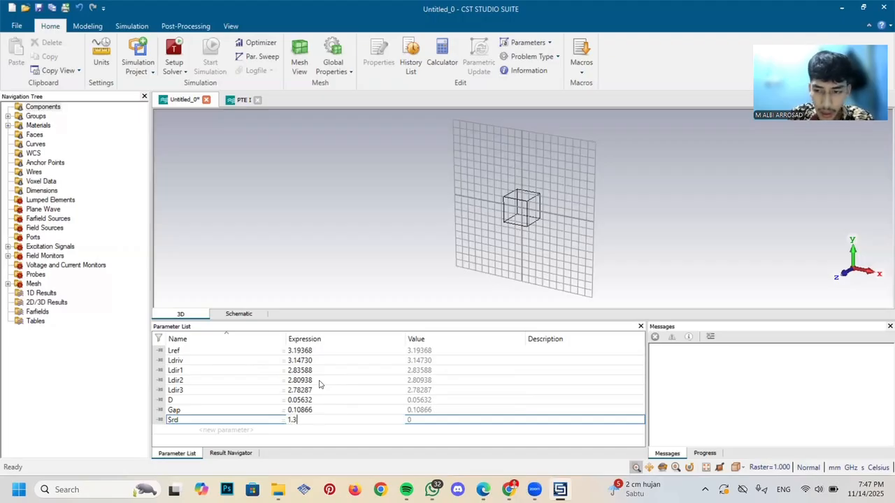
text(251)
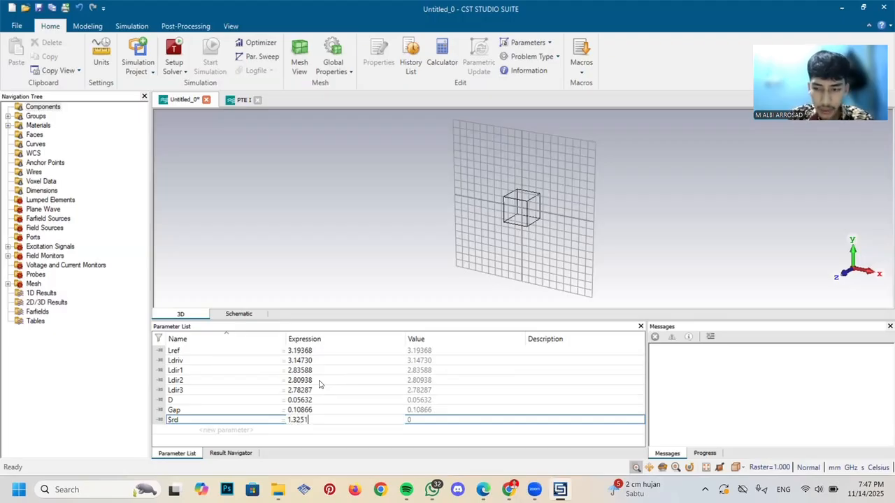
text(8)
key(Return)
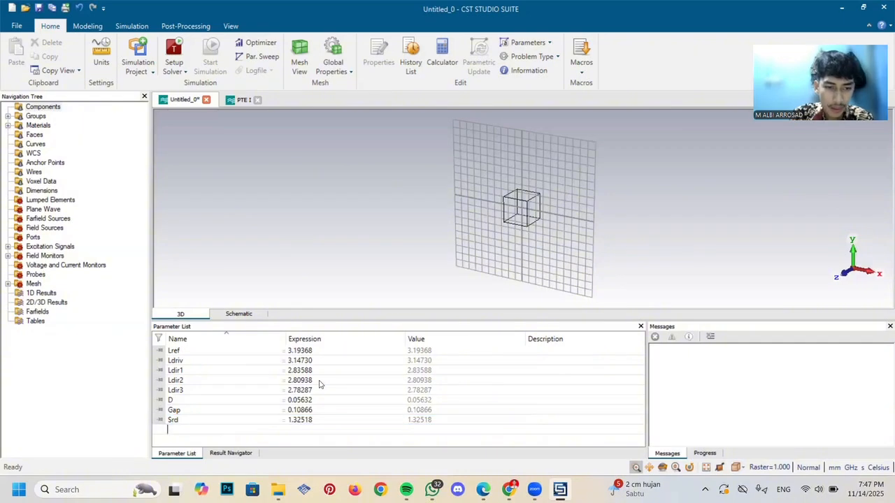
Add a project parameter named Sdd with the expression 0.99388
key(Caps_Lock)
text(S)
key(Caps_Lock)
text(dd)
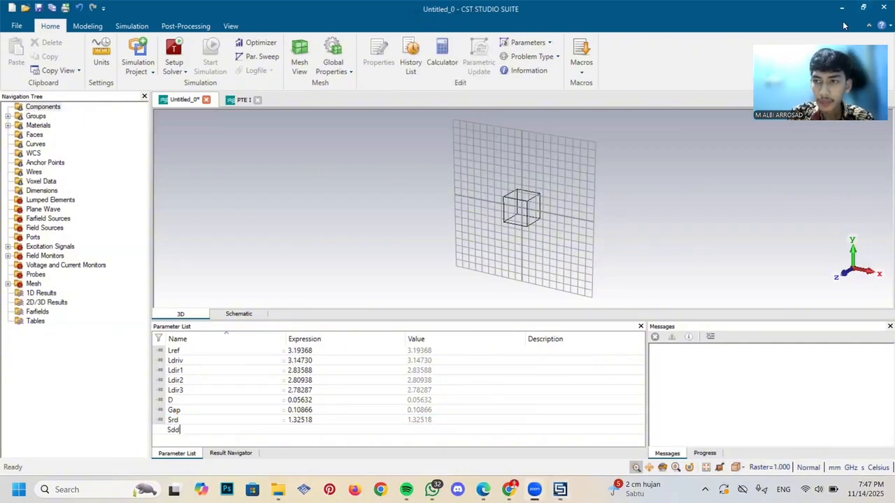
key(Escape)
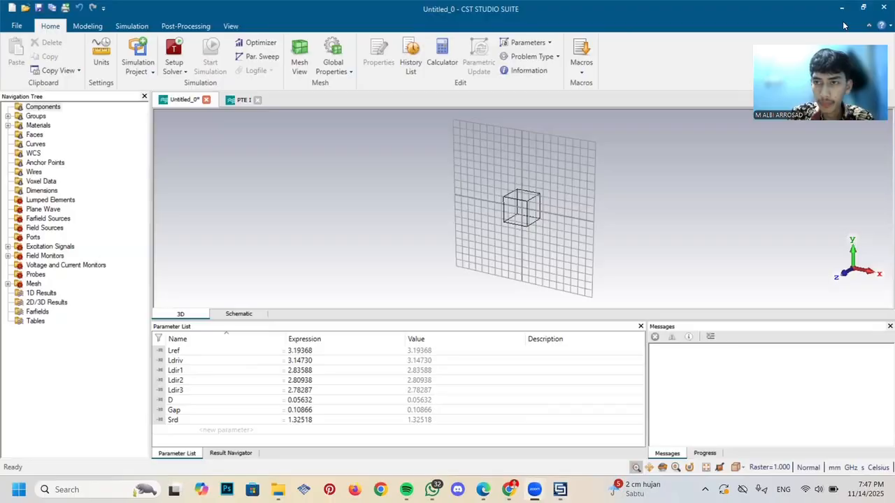
click(606, 122)
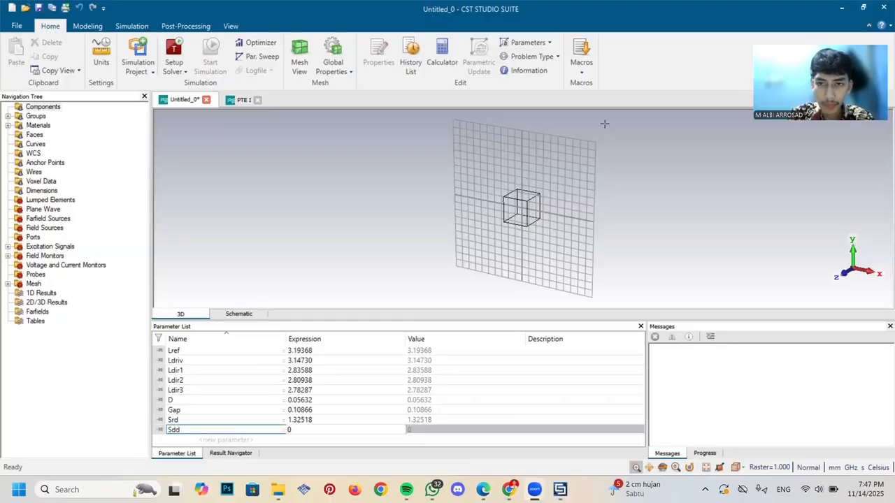
double_click(297, 433)
key(BackSpace)
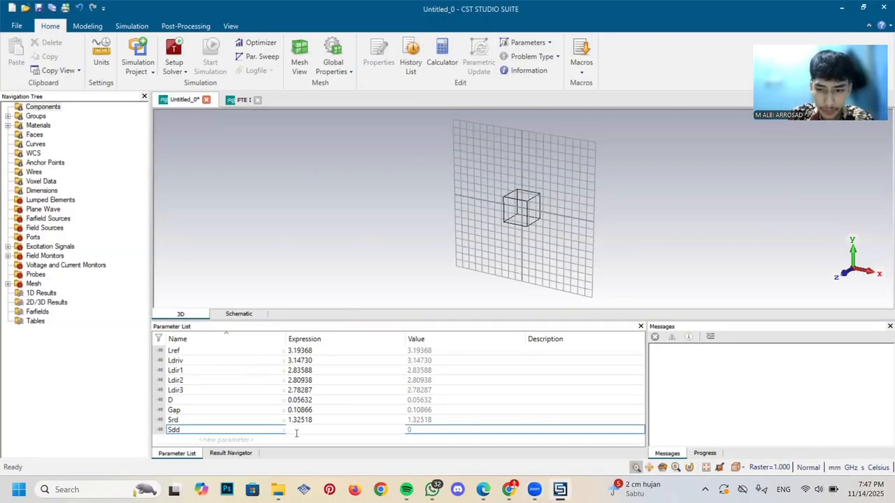
text(0)
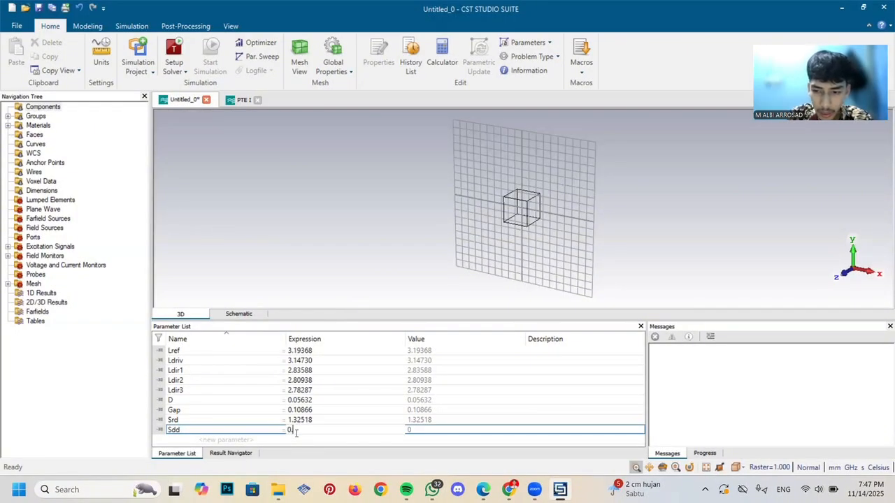
text(.99388)
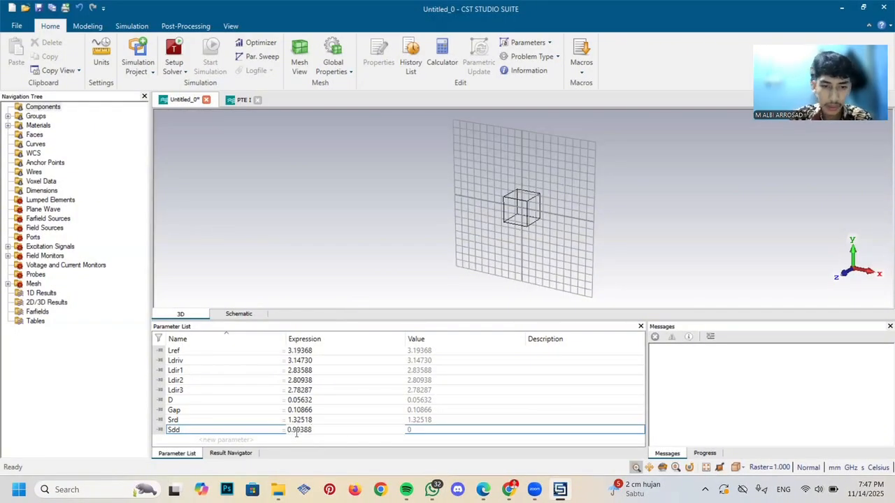
key(Return)
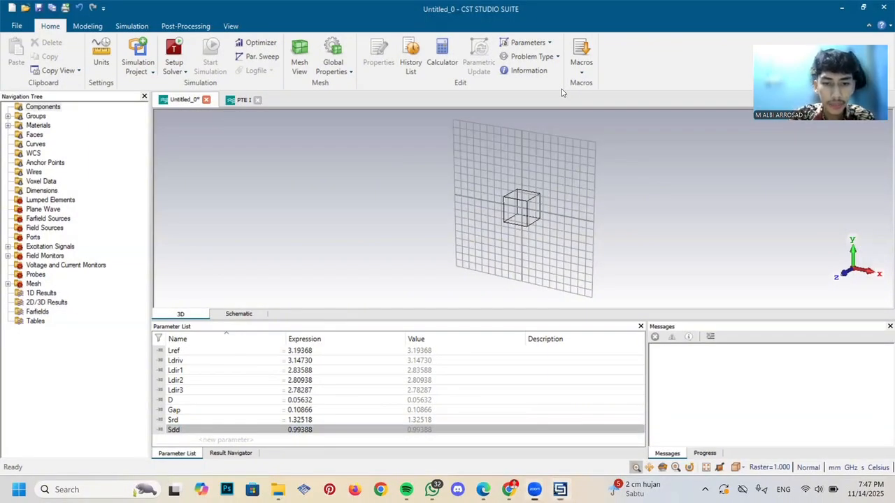
Start a new cylinder defined by numeric values and name it Reflector
click(131, 30)
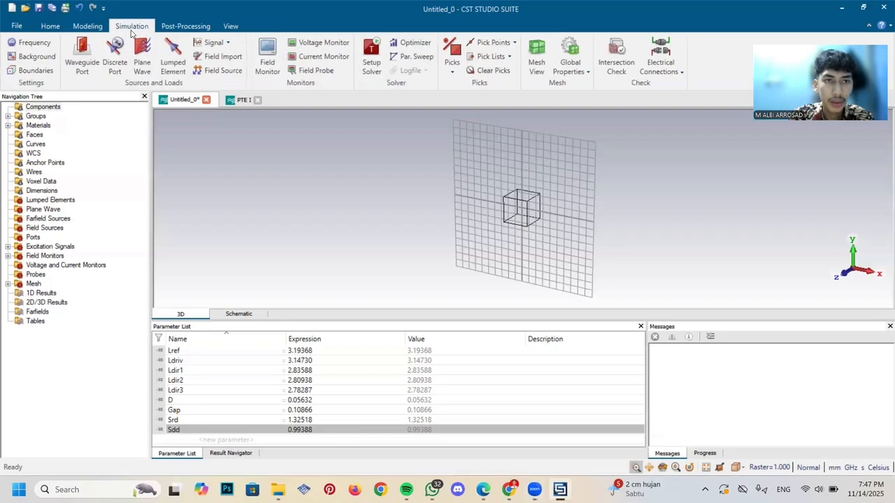
click(89, 28)
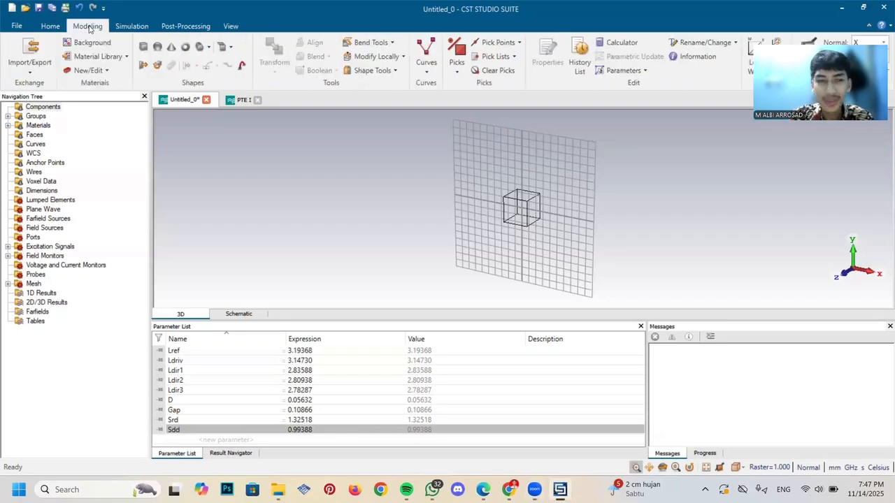
click(200, 48)
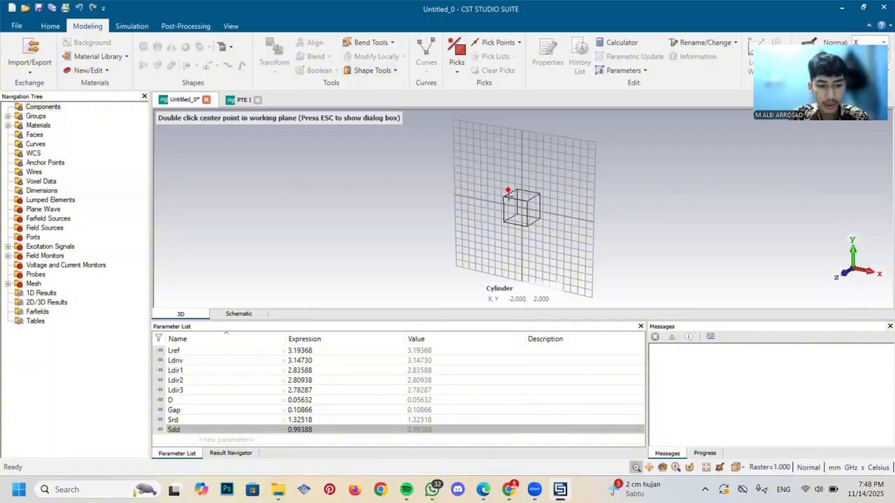
key(Escape)
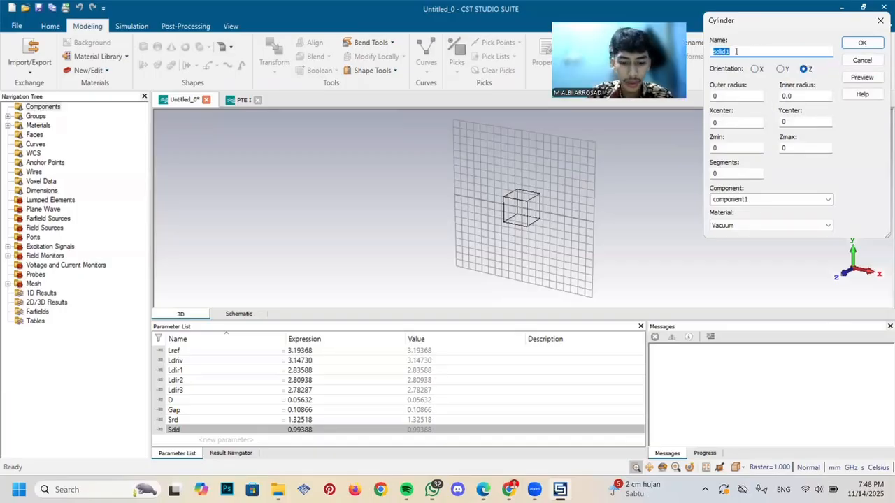
key(Caps_Lock)
text(R)
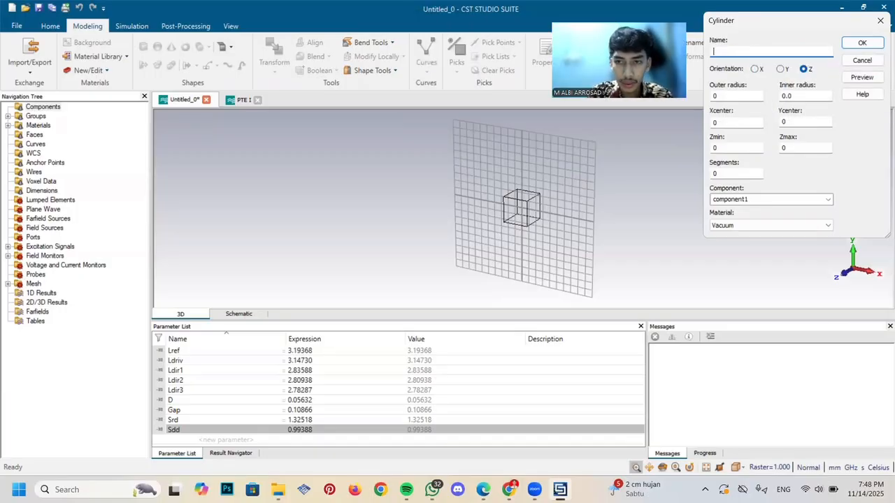
key(Caps_Lock)
text(eflec)
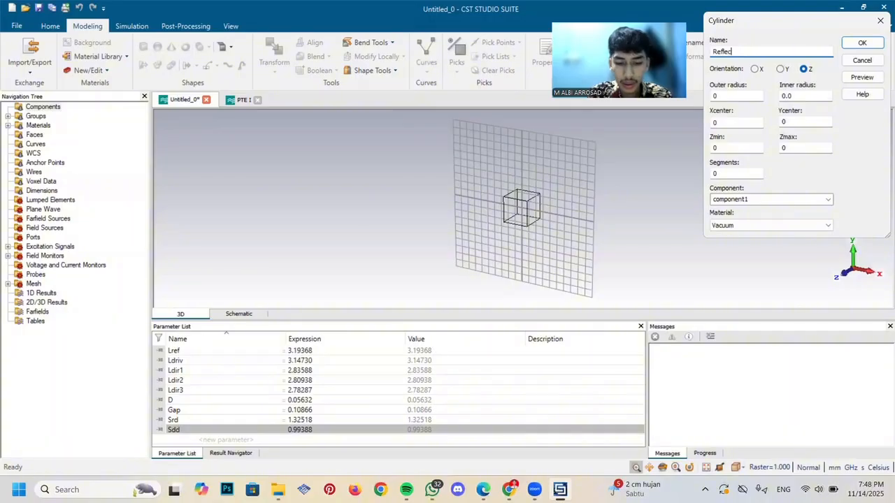
text(tor)
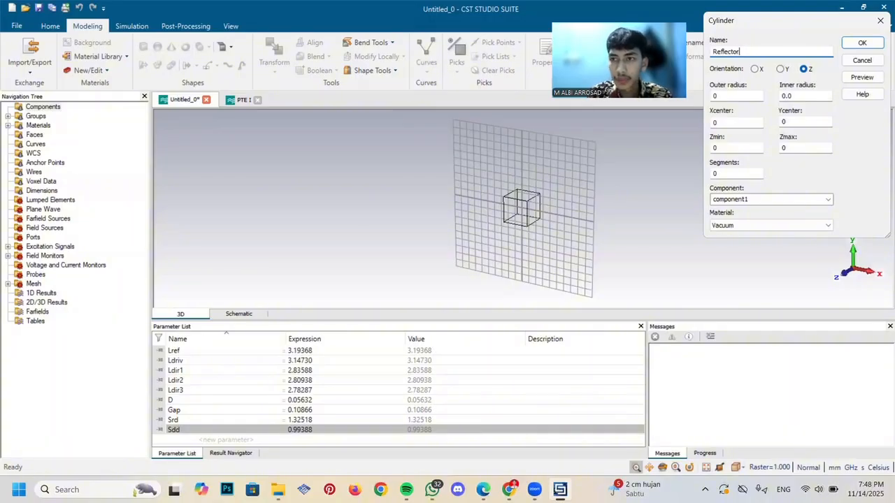
Set the Reflector cylinder's outer radius to the parameter D
click(732, 94)
key(BackSpace)
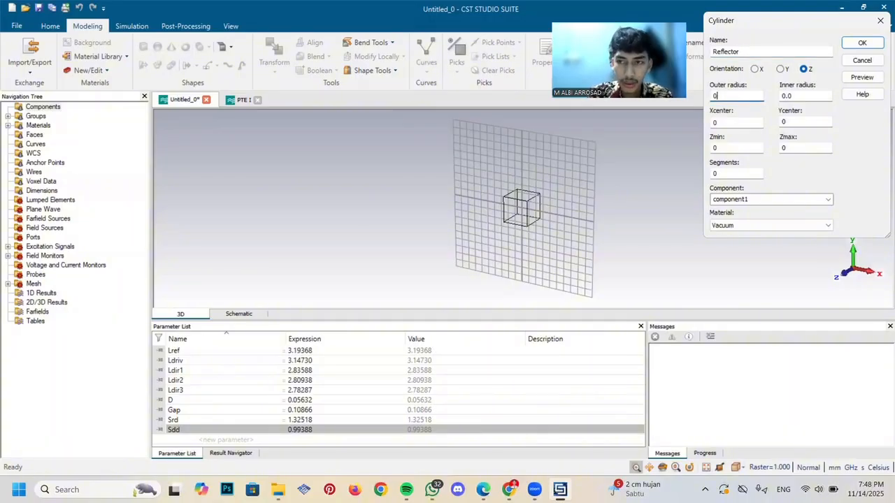
key(Caps_Lock)
text(D)
key(Caps_Lock)
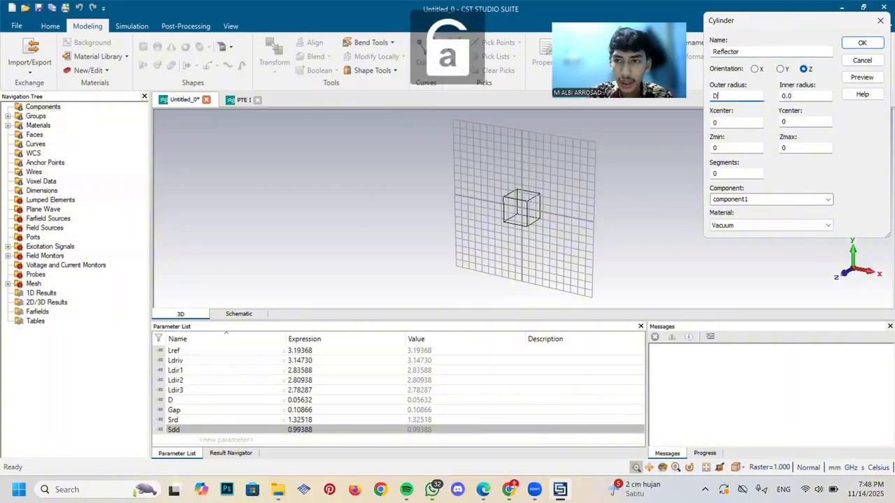
Set the Reflector cylinder's minimum Z to -Lref/2
click(727, 144)
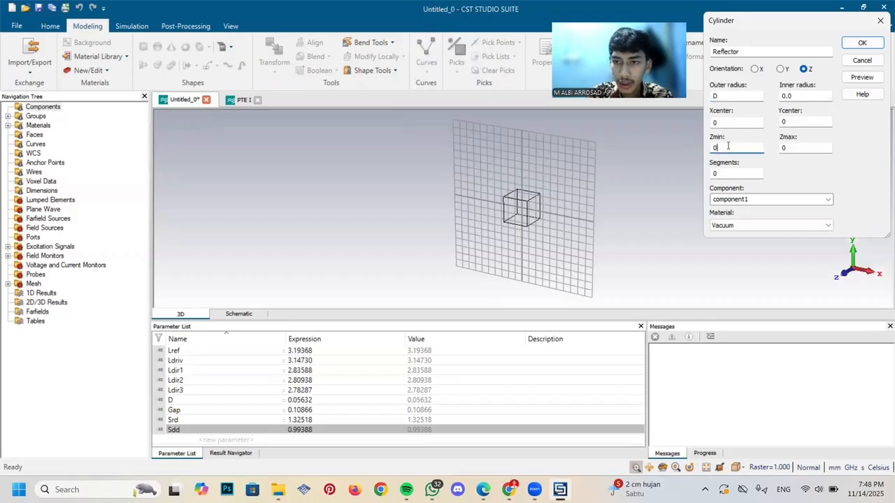
key(BackSpace)
text(-)
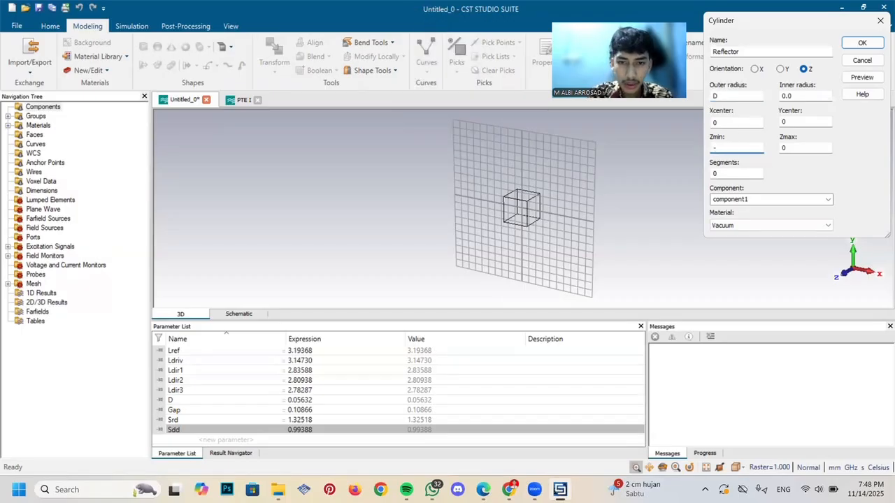
key(Caps_Lock)
text(L)
key(Caps_Lock)
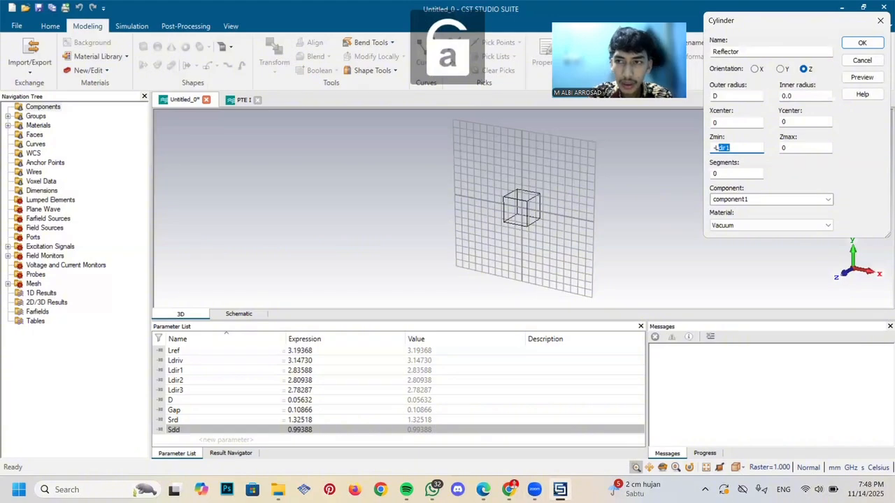
text(ref)
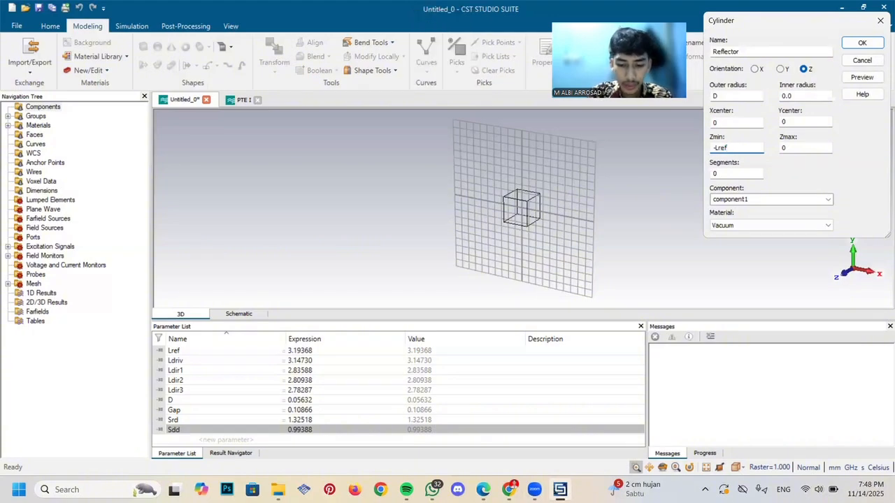
text(/2)
Set the Reflector cylinder's maximum Z to Lref/2
key(Tab)
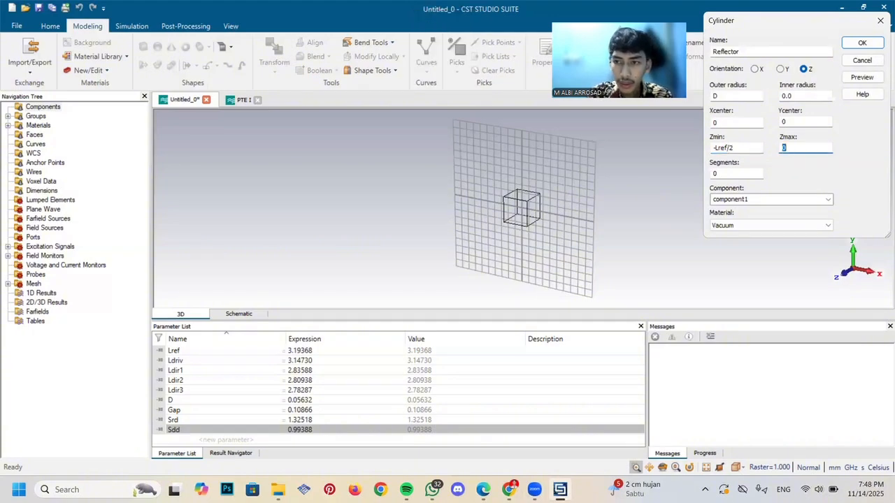
key(Caps_Lock)
text(L)
key(Caps_Lock)
text(ref)
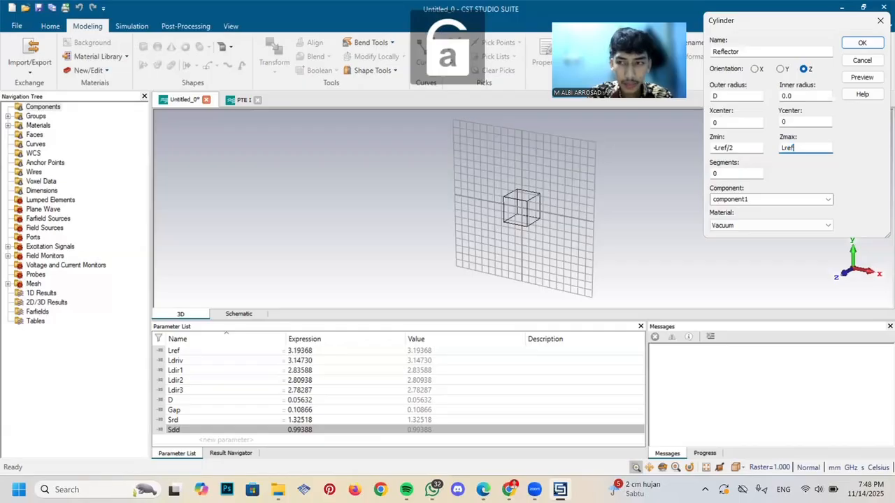
text(/2)
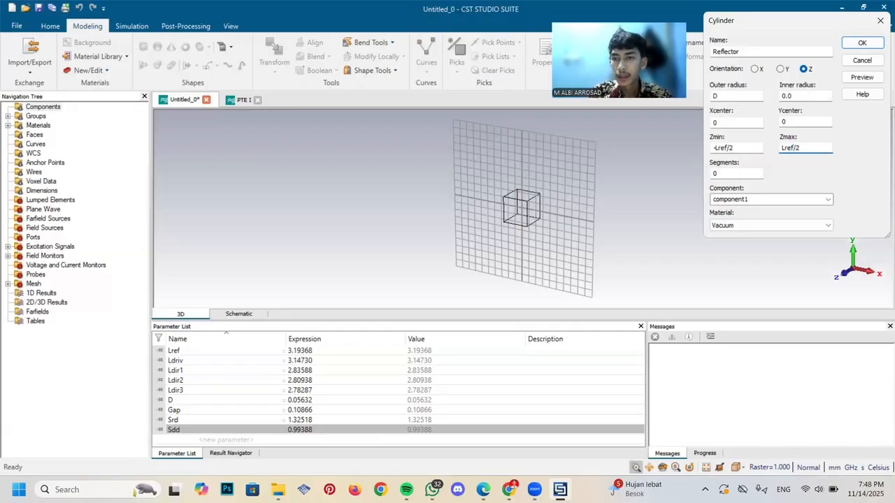
Load Aluminum from the material library as the Reflector's material and create the cylinder
click(783, 227)
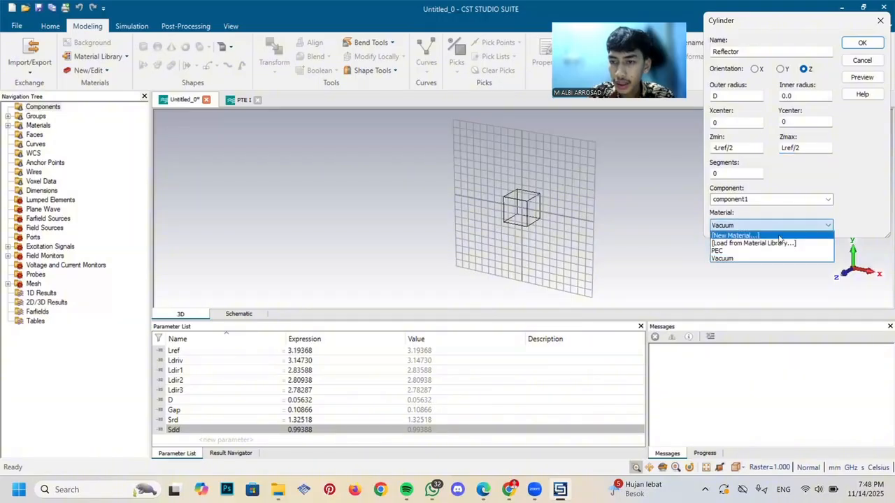
click(779, 240)
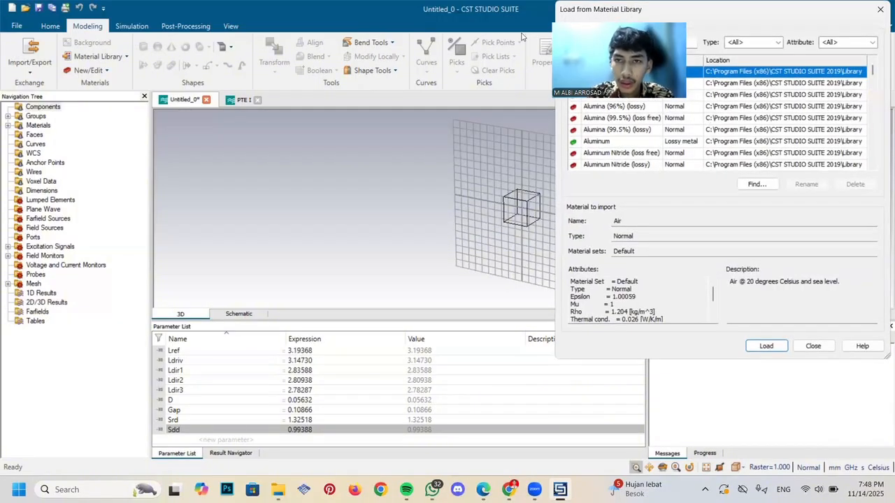
click(607, 142)
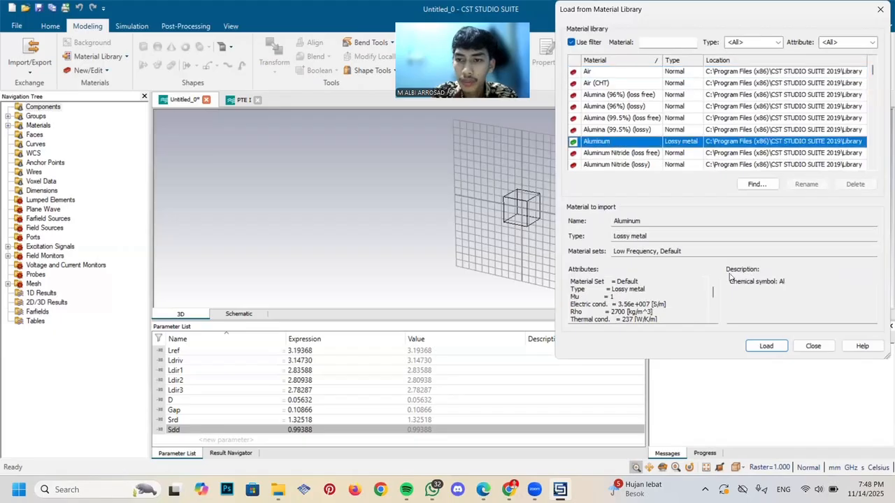
click(766, 346)
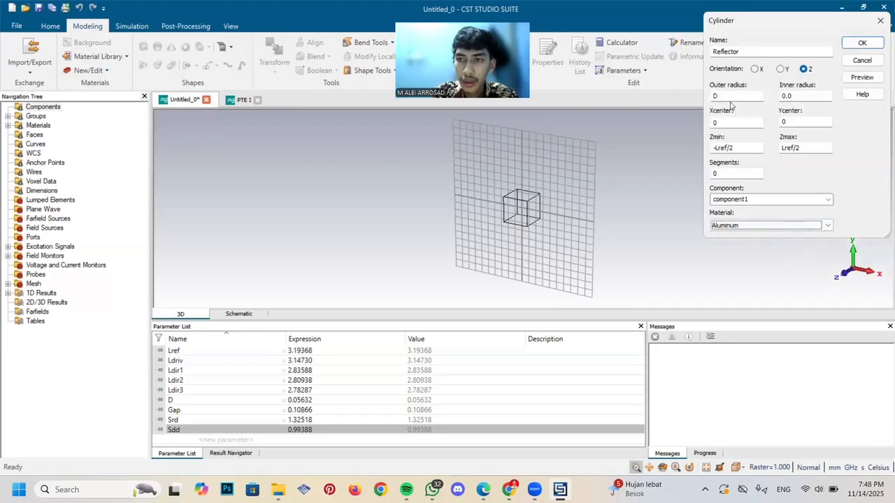
click(864, 42)
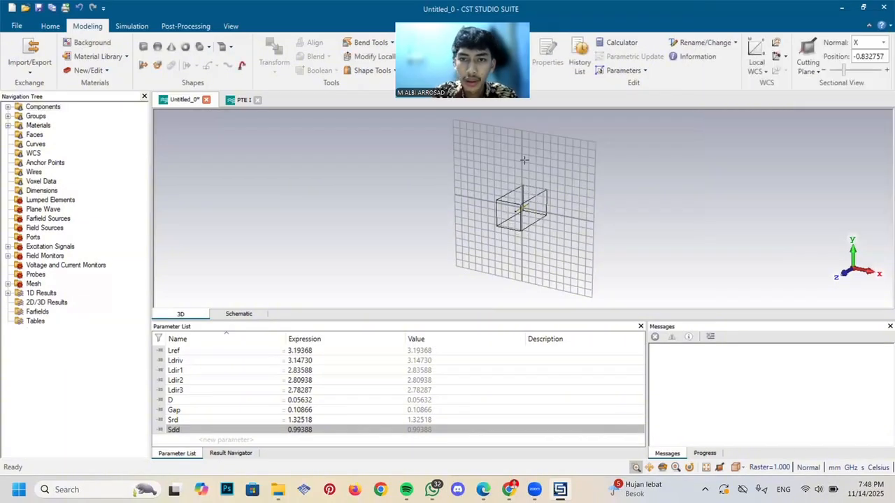
key(space)
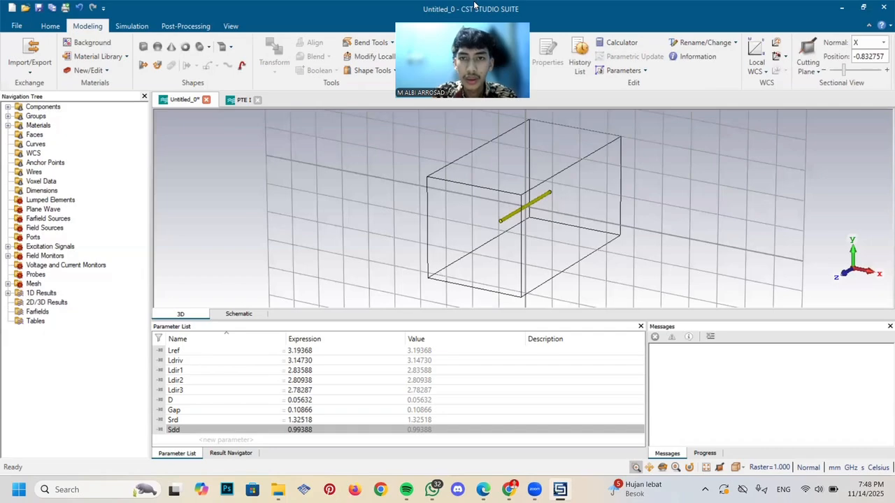
Start a new cylinder defined by numeric values, name it Driven and set its outer radius to D
drag(469, 18, 753, 26)
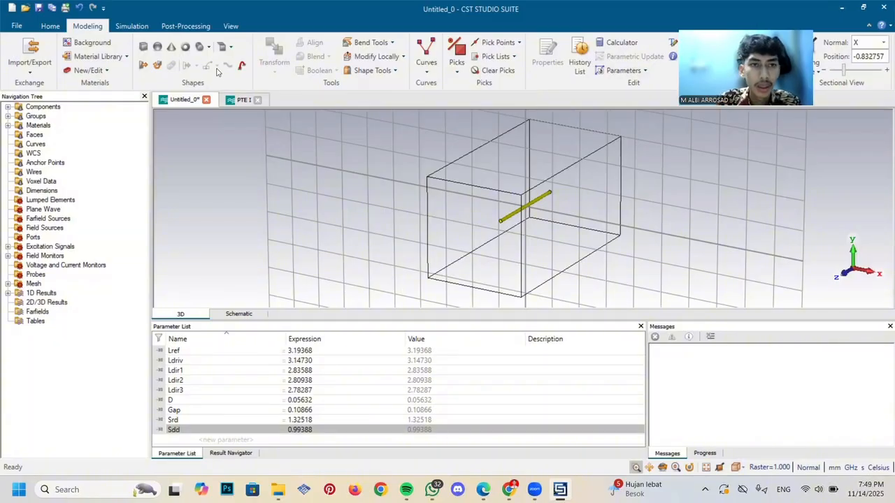
click(200, 47)
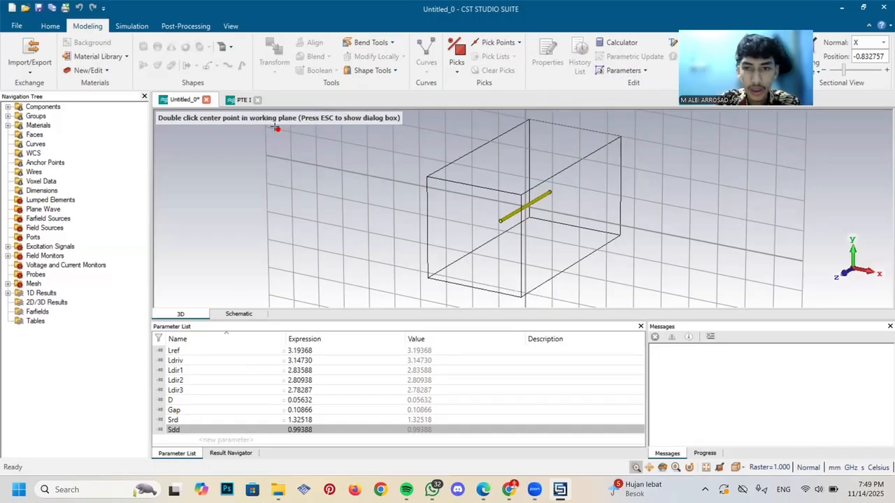
key(Escape)
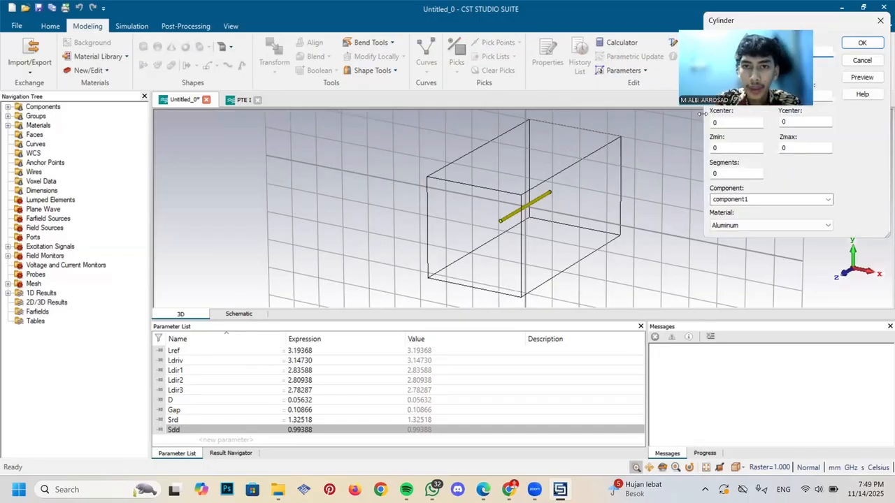
drag(759, 37, 461, 7)
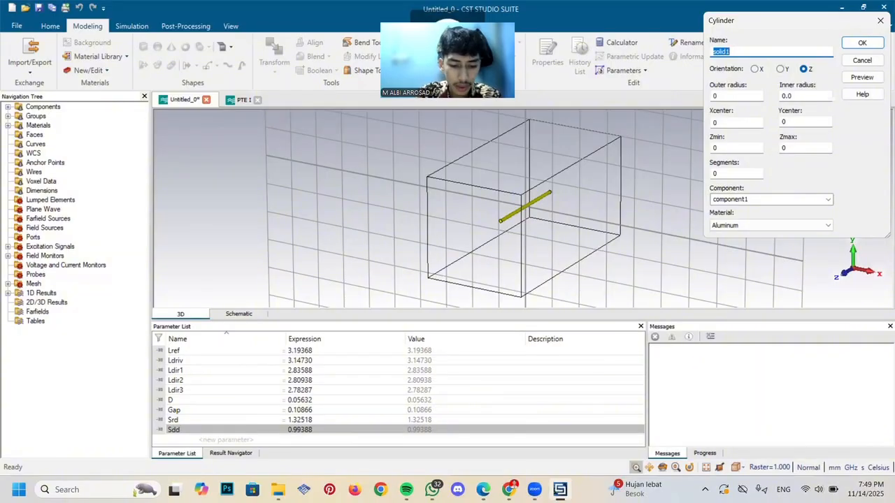
text(Driven)
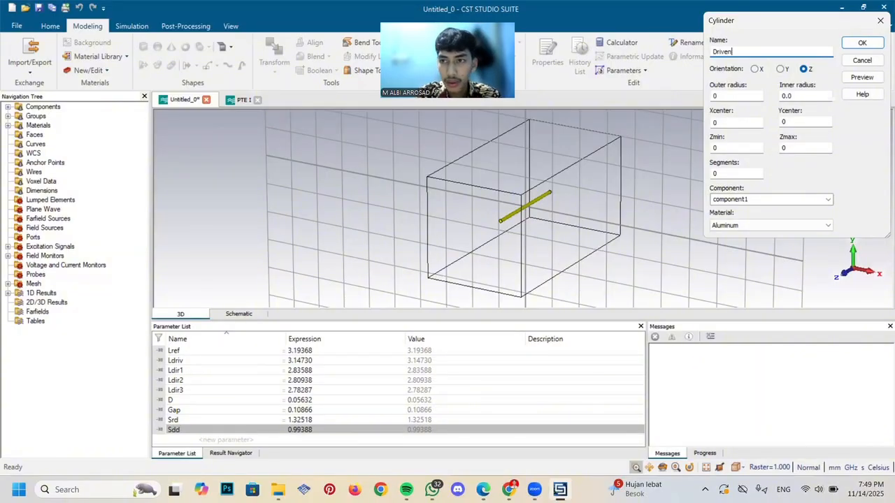
click(741, 91)
key(BackSpace)
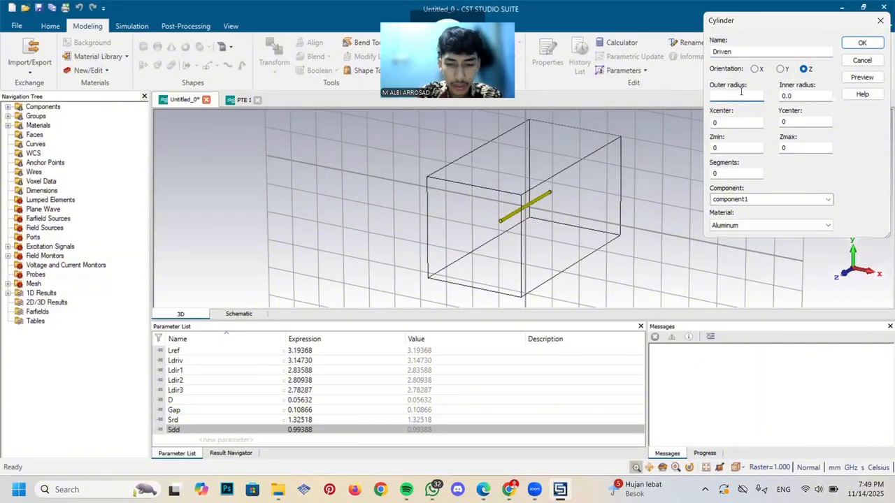
Set the Driven cylinder's Z range from -Ldriv/2 to Ldriv/2 and create it in Aluminum
click(731, 145)
key(BackSpace)
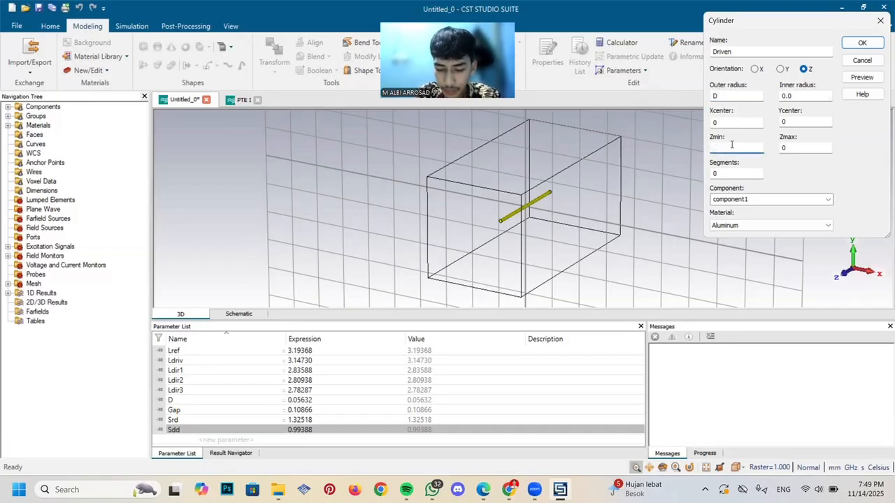
text(-Ldriv/2)
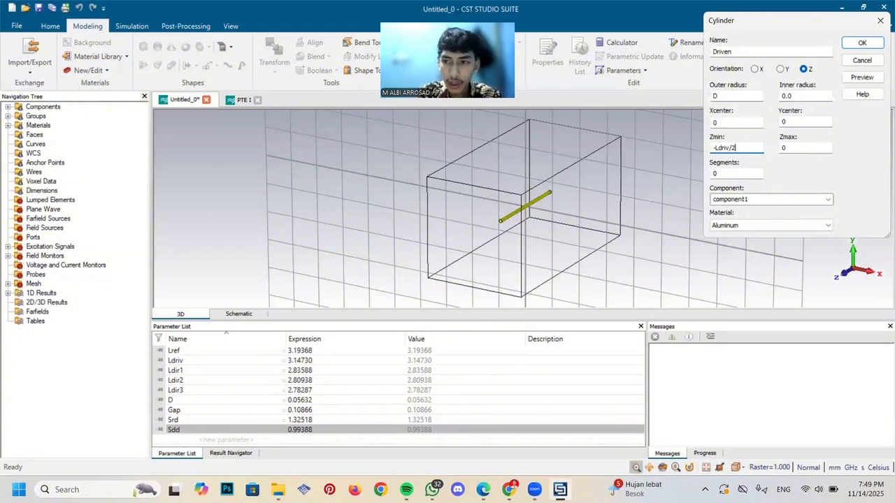
key(Tab)
text(L)
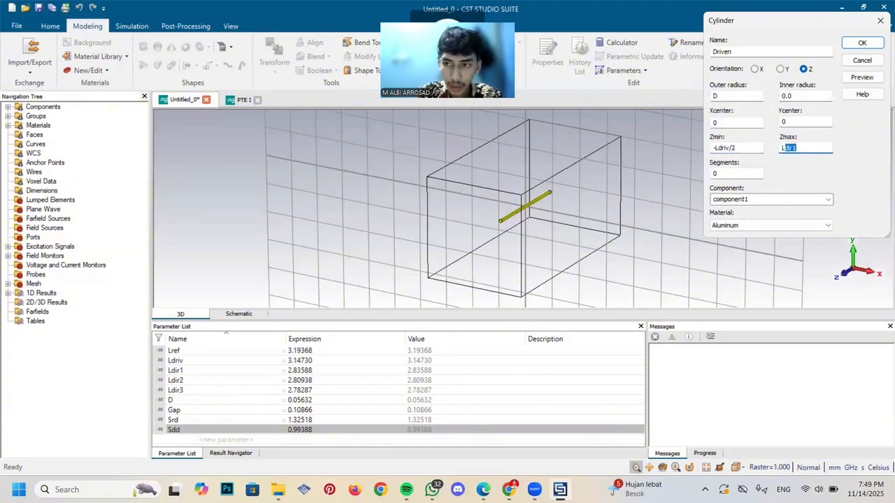
text(driv/2)
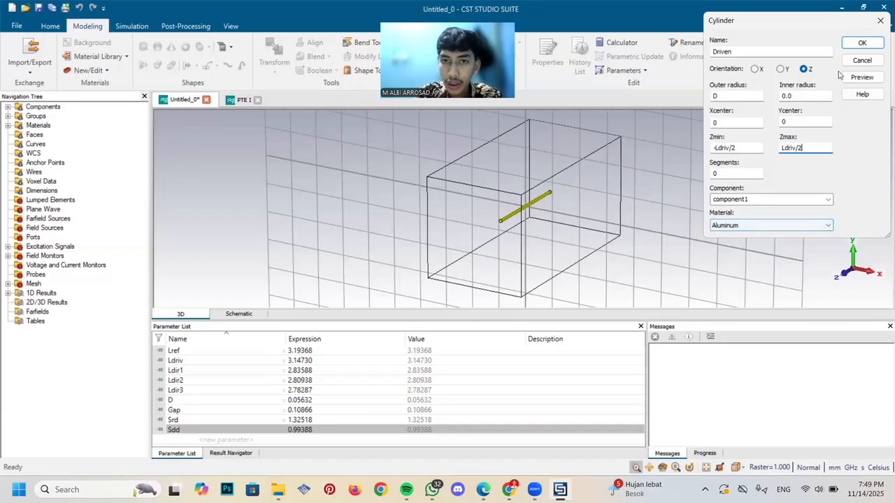
click(854, 43)
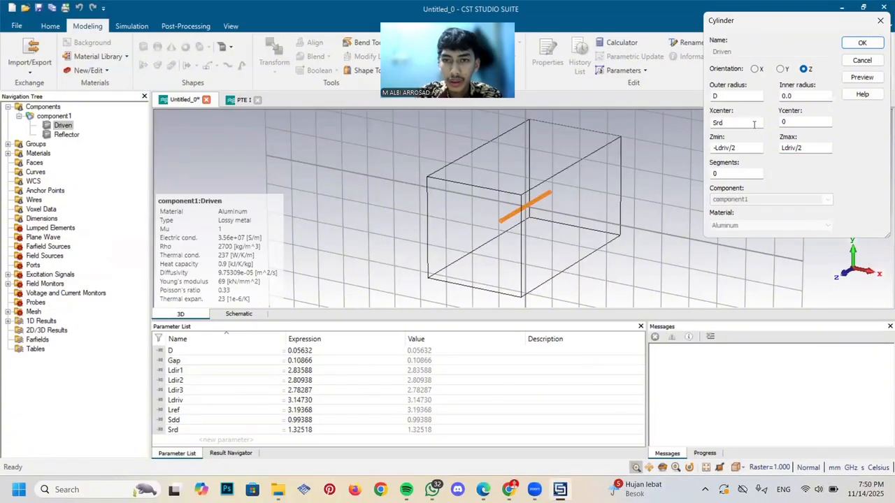
Edit the Driven cylinder's definition so that its X center is Srd, and update the model
click(754, 124)
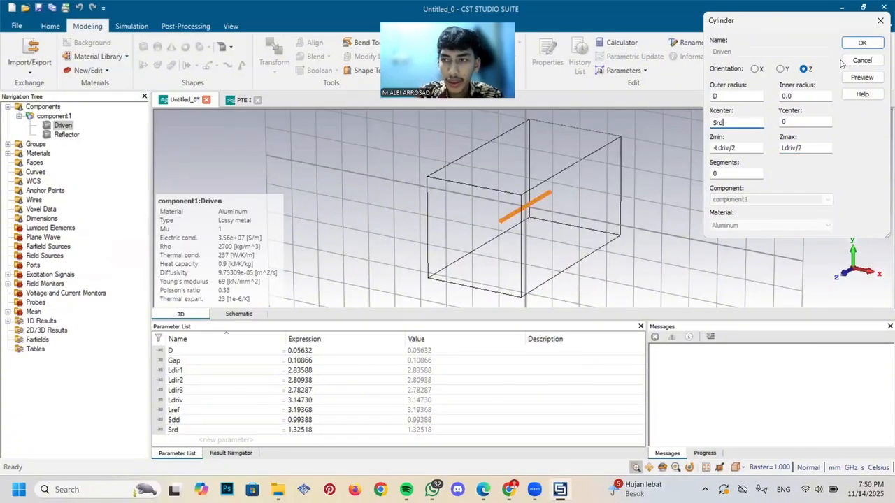
click(859, 46)
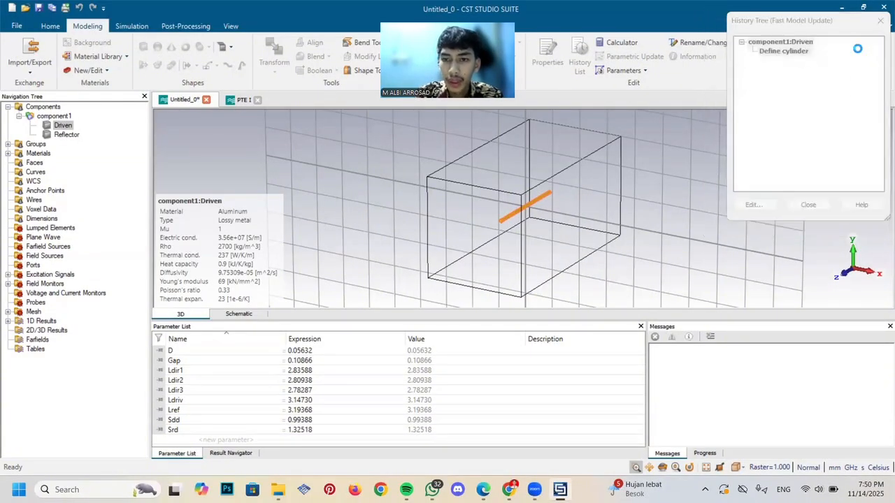
click(880, 21)
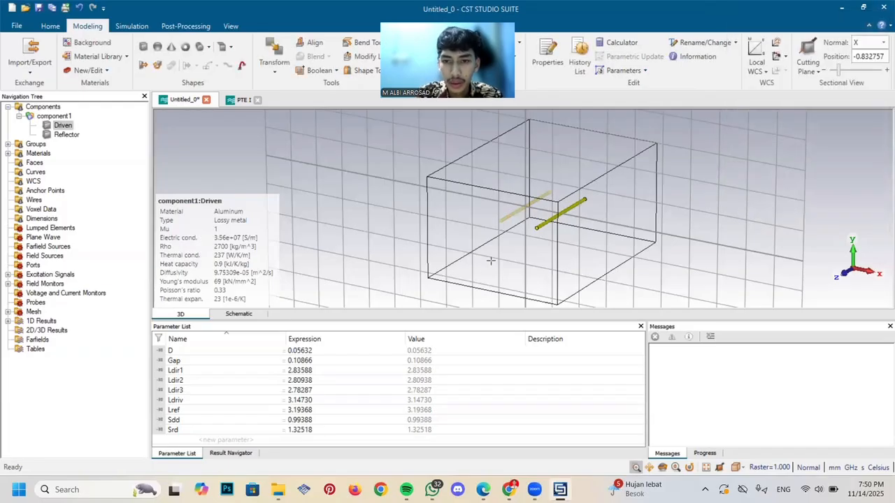
Start a new cylinder defined by numeric values, name it Director1 and set its outer radius to D
scroll(491, 260, down, 2)
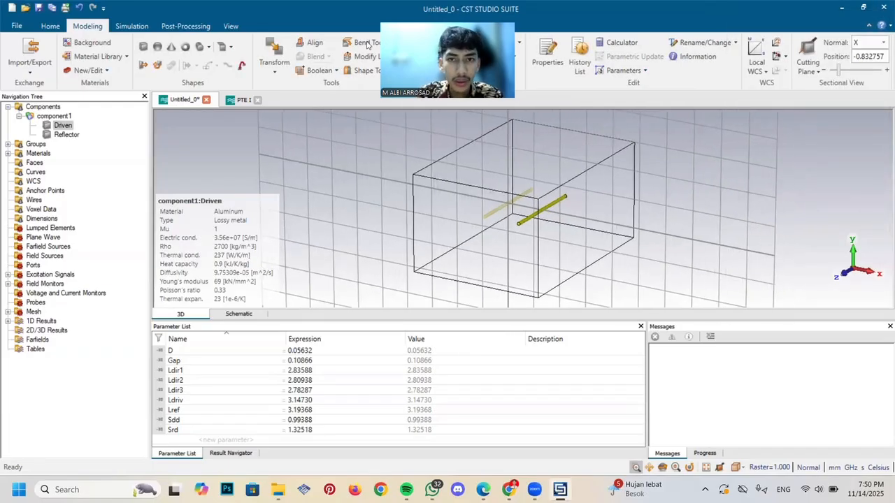
click(201, 48)
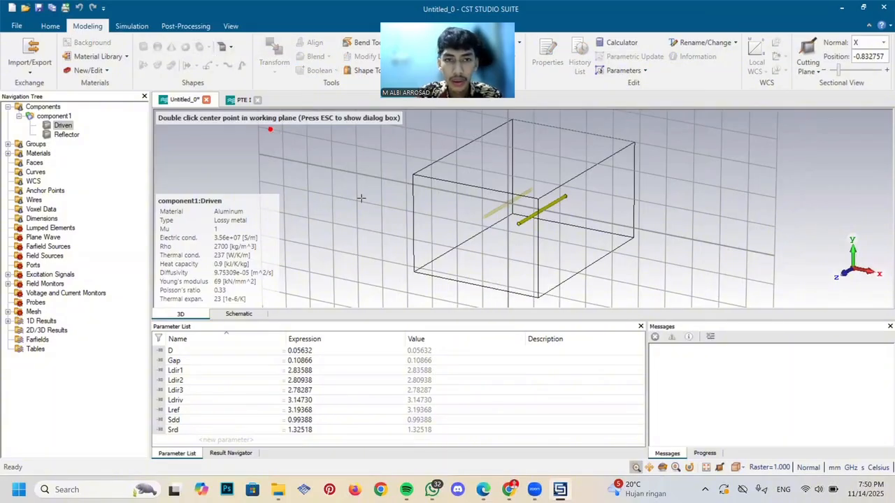
key(Escape)
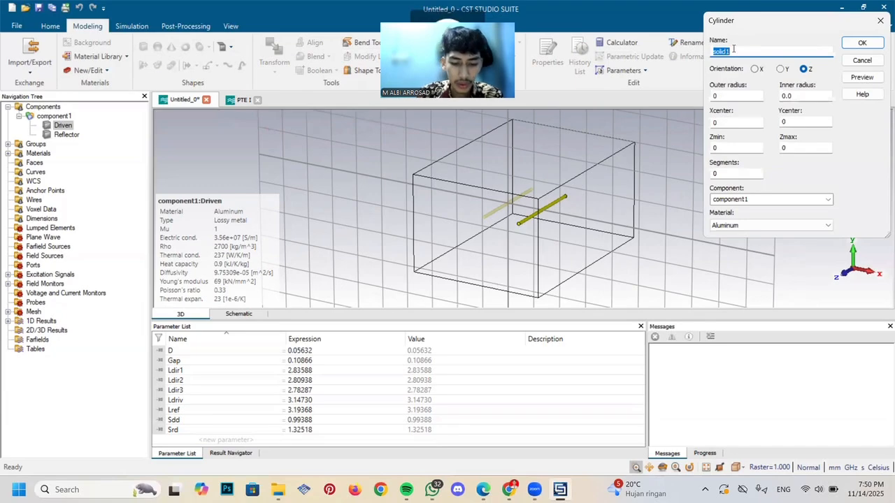
text(Director1)
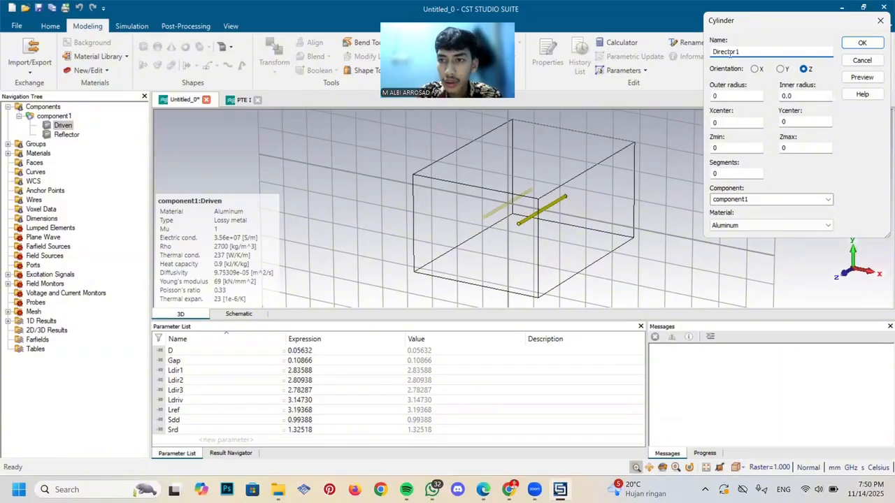
click(725, 97)
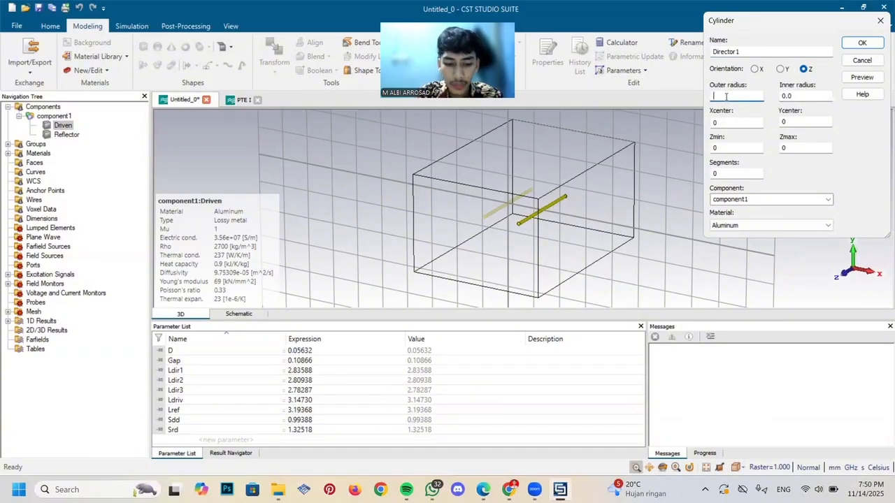
Set the Director1 cylinder's X center to Srd*2
click(730, 123)
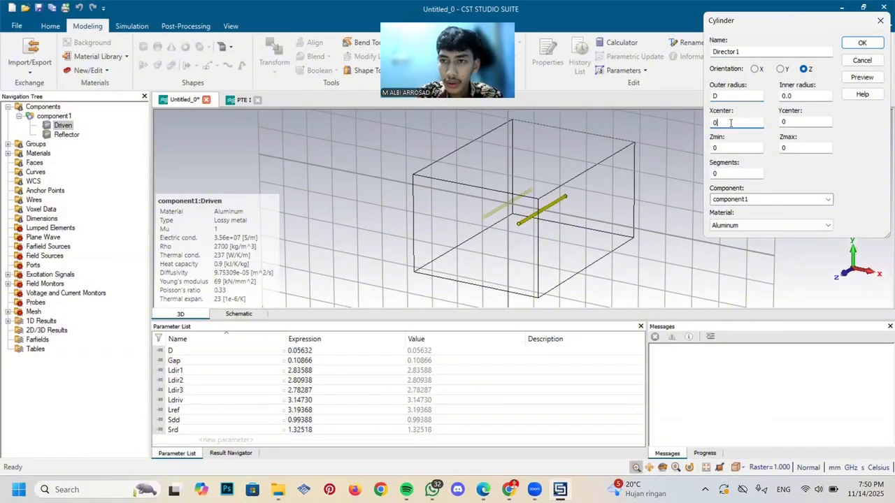
key(BackSpace)
text(S)
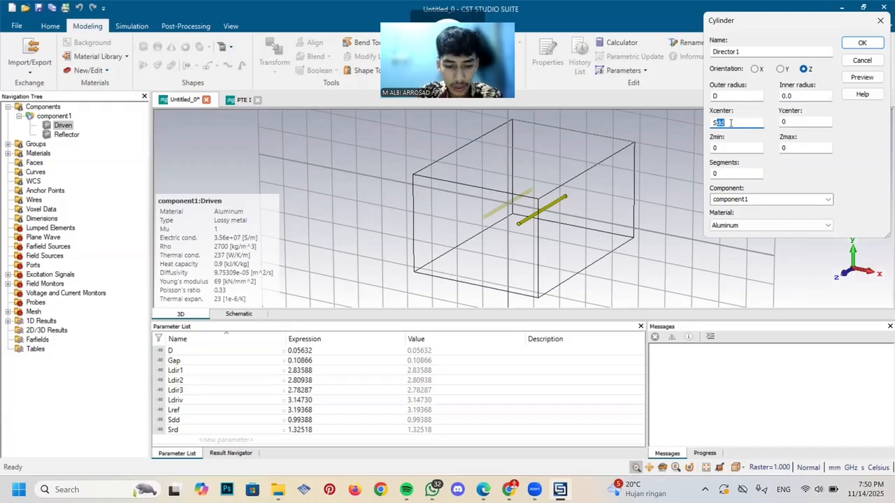
text(rd*2)
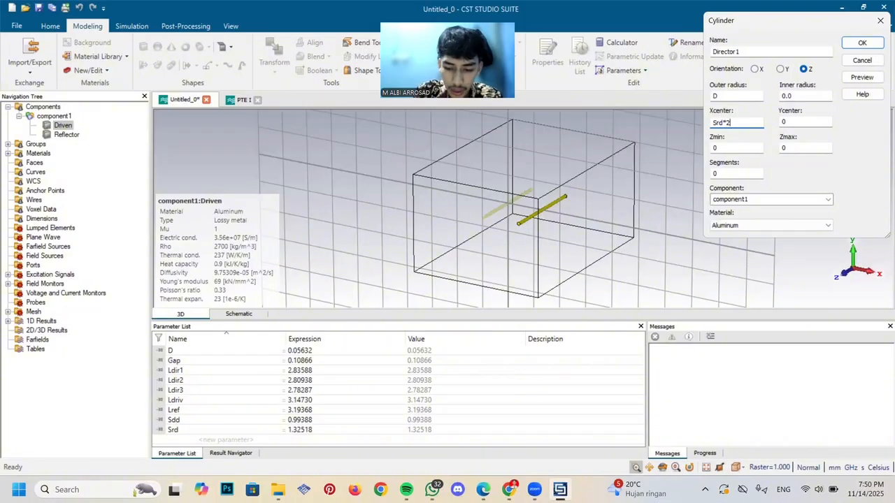
Extend the Director1 cylinder's X center expression to Srd*2+Sdd and set its Zmin to -Ldir1/2
text(+Sdd)
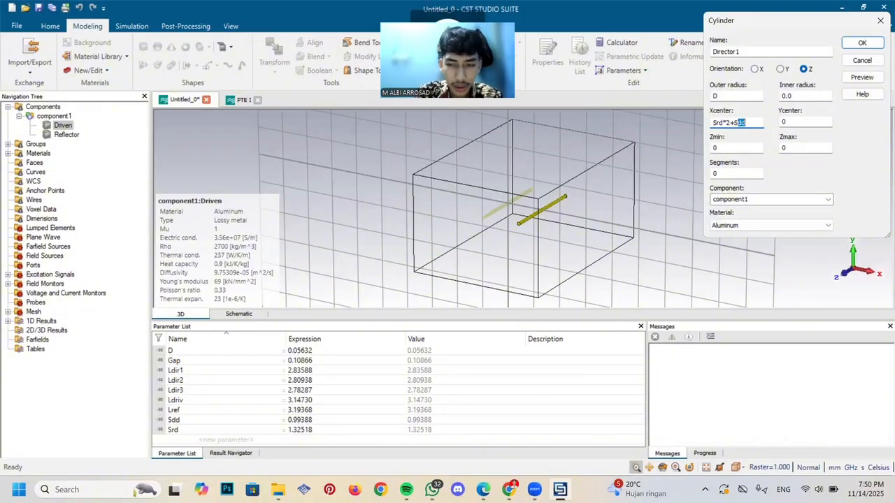
click(741, 147)
key(BackSpace)
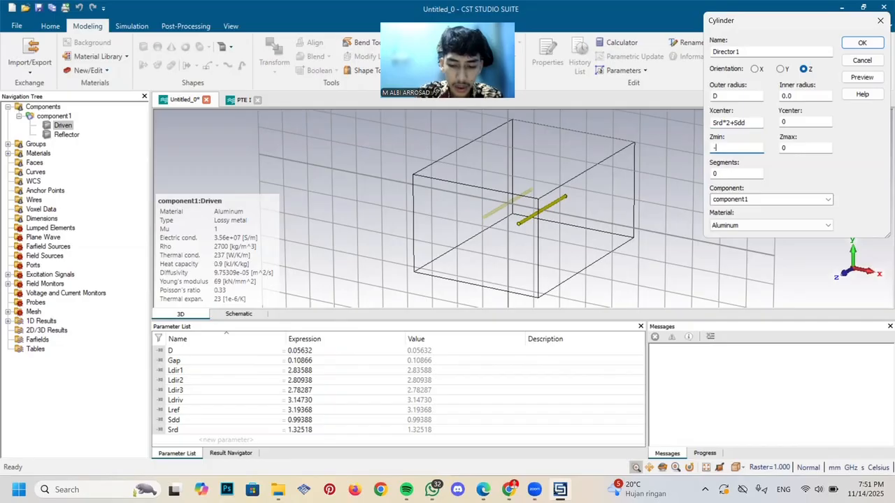
text(-Ldir1/2)
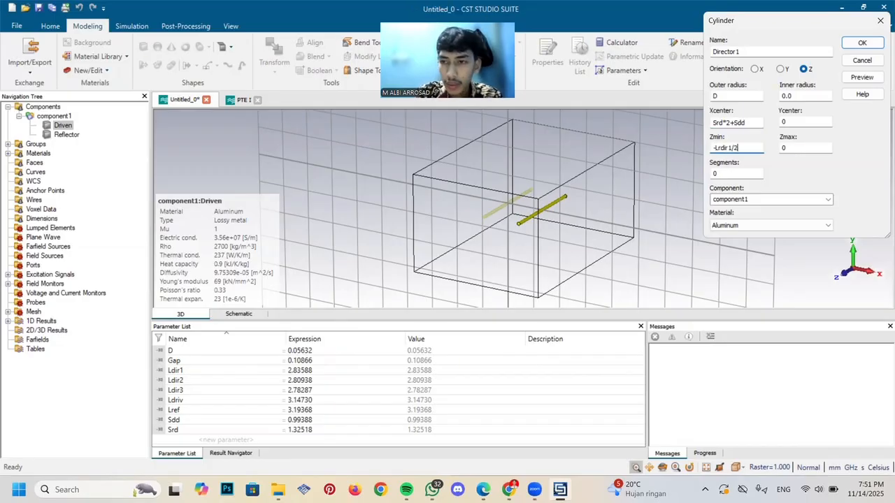
key(Tab)
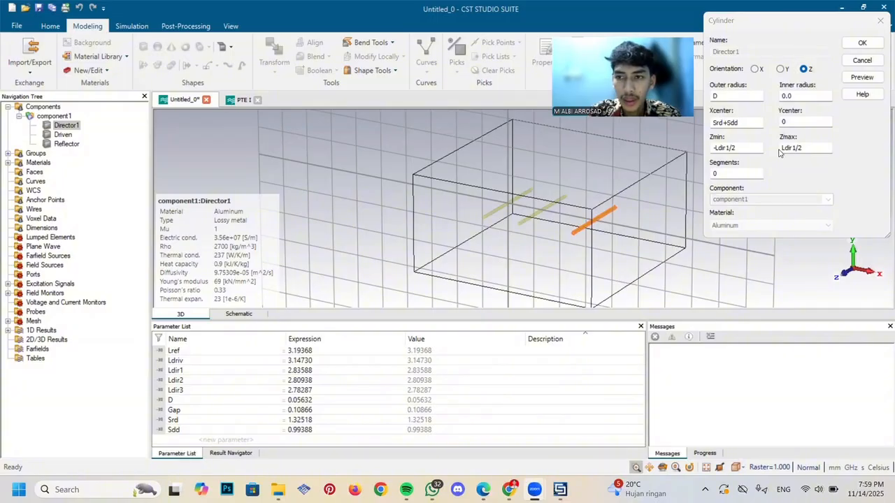
Apply the edited Director1 definition with X center Srd+Sdd and Z range -Ldir1/2 to Ldir1/2, and close its history
click(860, 42)
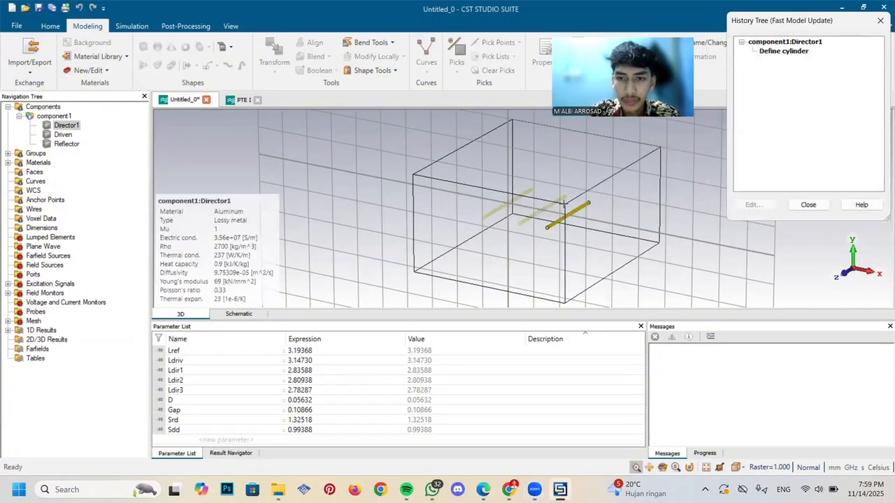
click(565, 205)
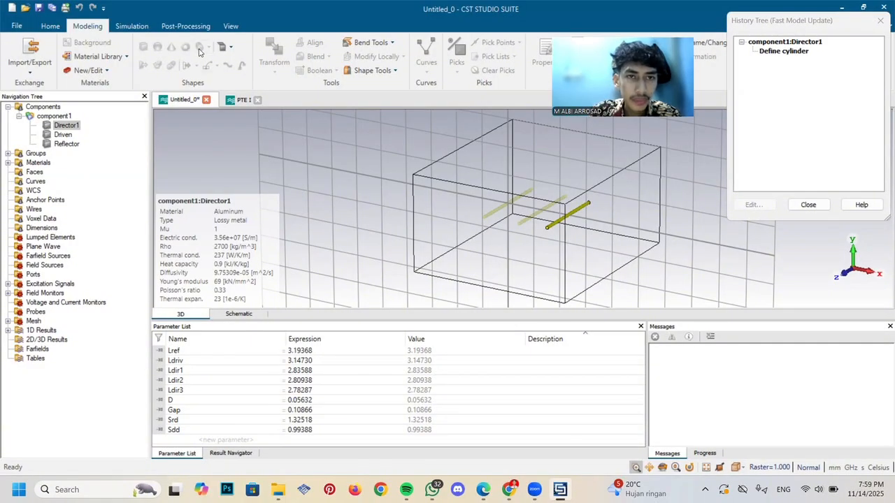
click(880, 21)
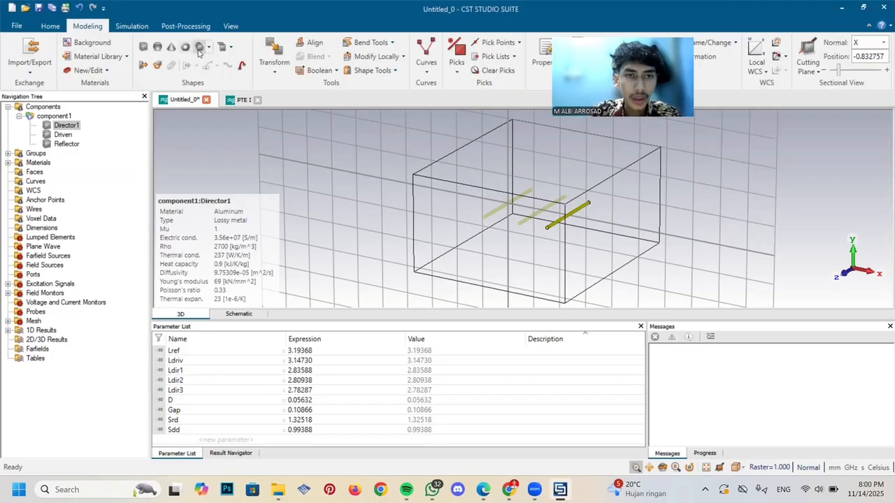
Start a new cylinder defined by numeric values, name it Director2 and set its outer radius to D
click(199, 47)
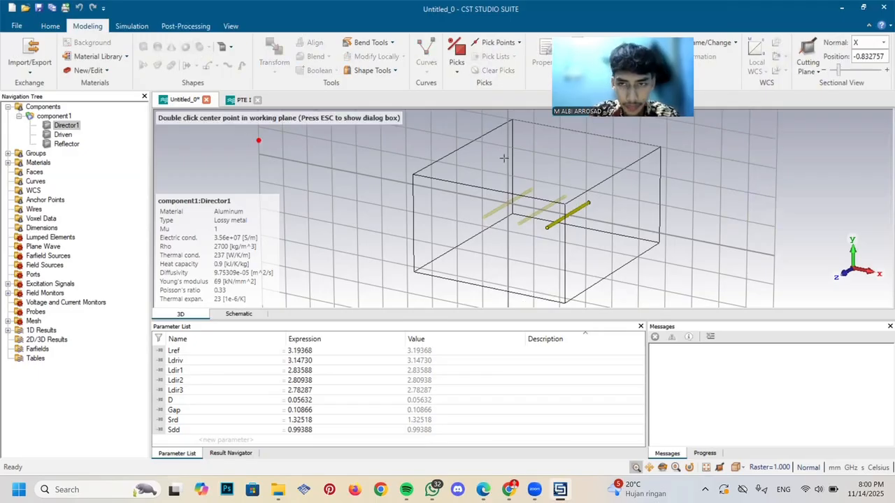
key(Escape)
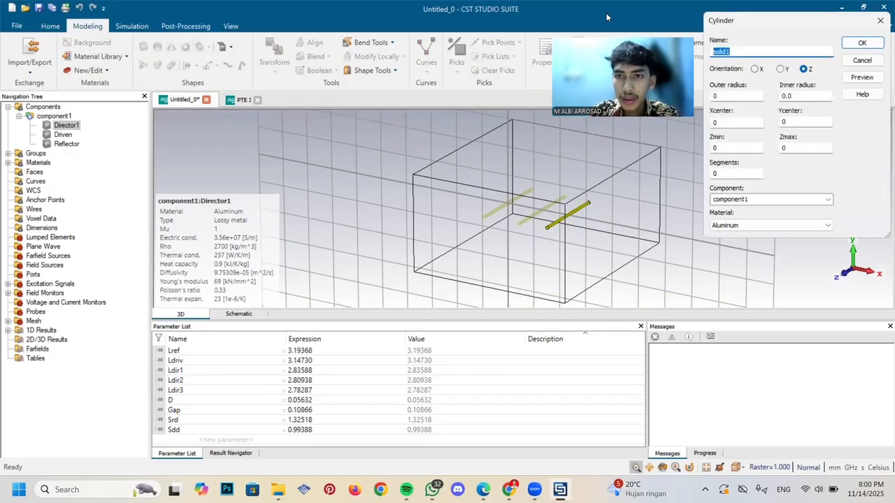
key(Caps_Lock)
text(D)
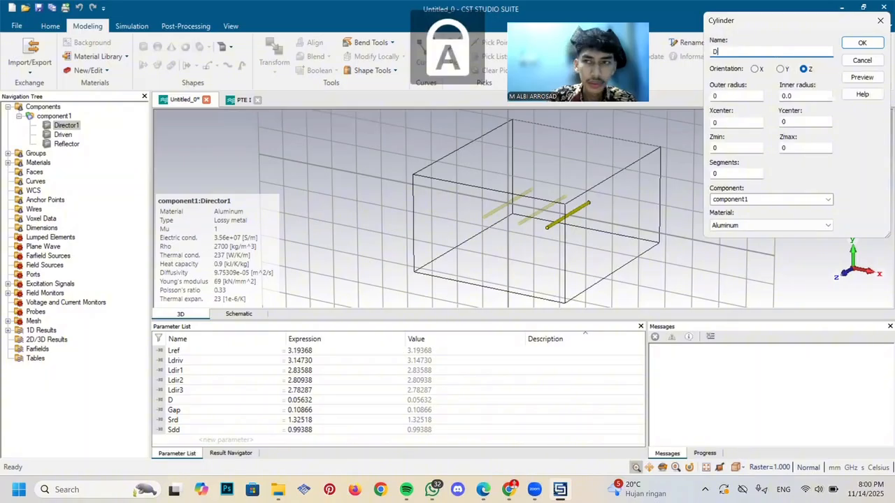
key(Caps_Lock)
text(irector)
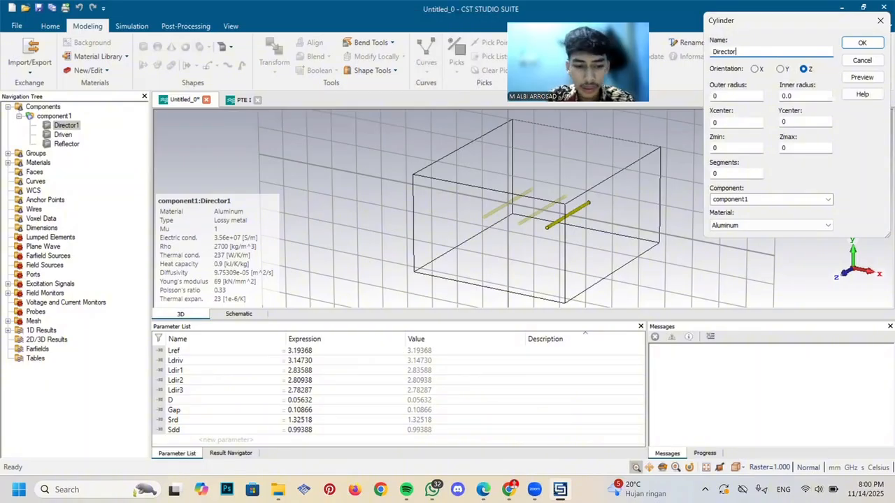
text(2)
double_click(756, 98)
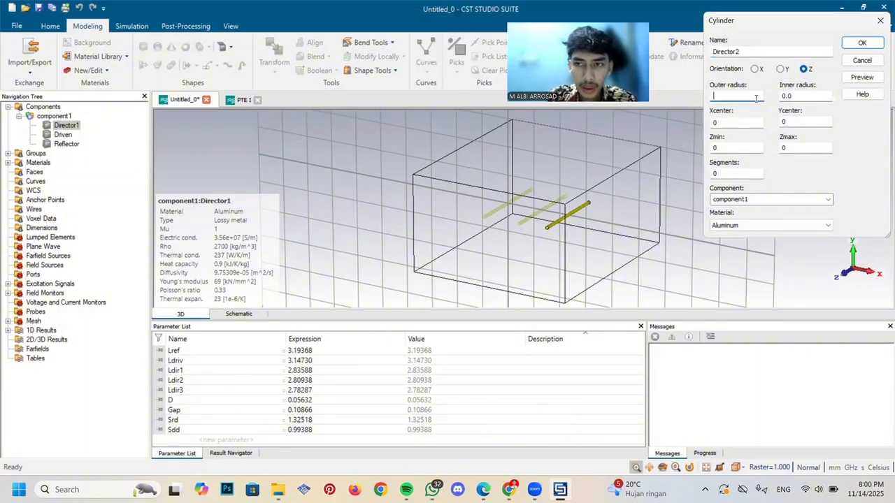
key(Caps_Lock)
text(D)
key(Caps_Lock)
Set the Director2 cylinder's X center to Srd+Sdd*2
click(745, 122)
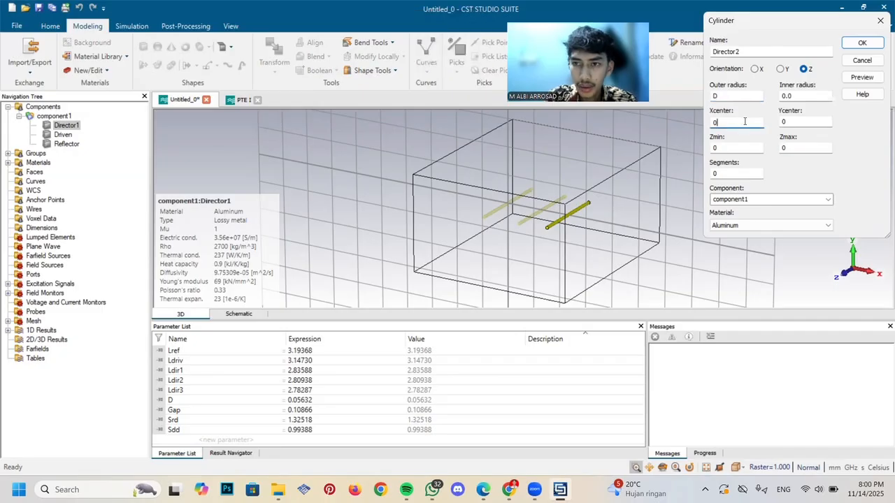
key(Caps_Lock)
key(BackSpace)
text(S)
key(Caps_Lock)
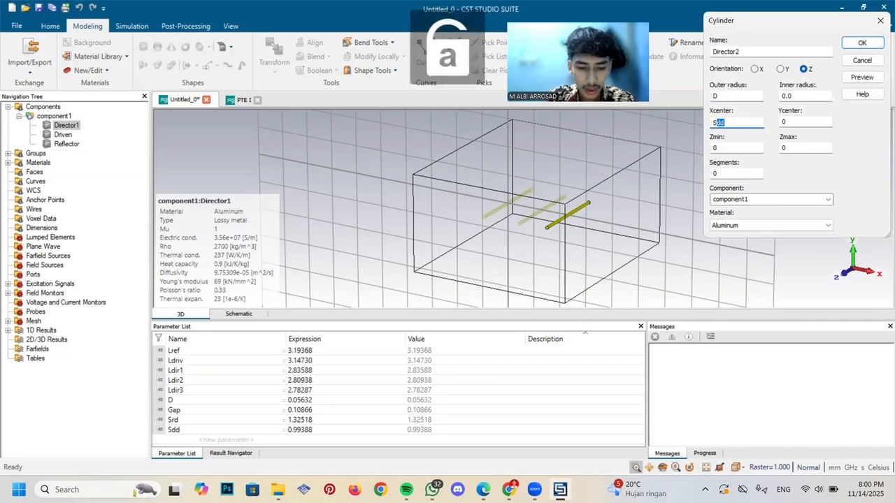
text(d)
key(BackSpace)
key(BackSpace)
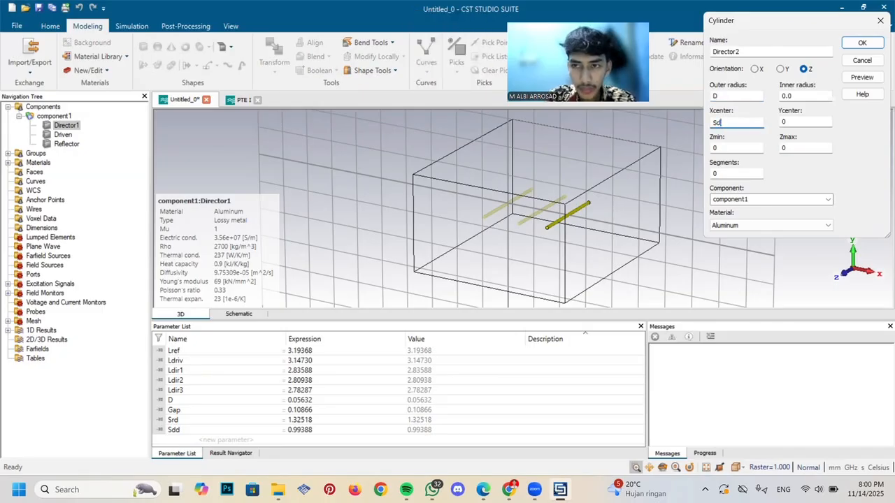
text(rd)
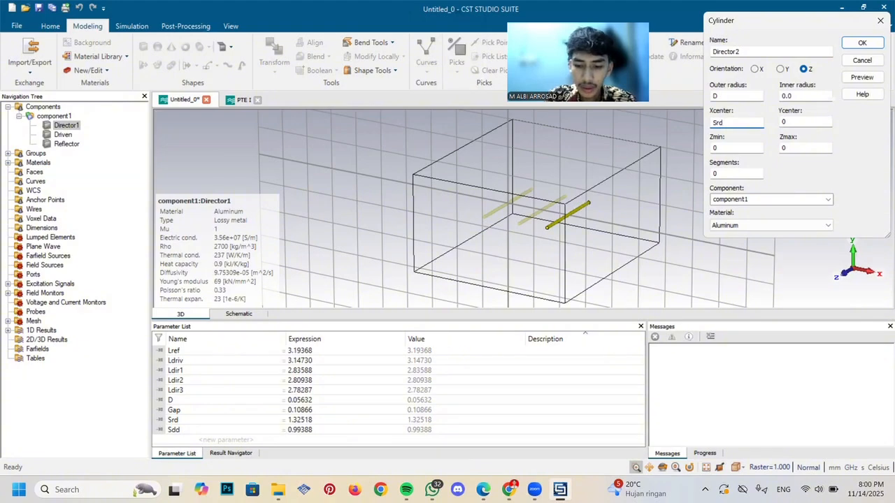
text(+)
key(Caps_Lock)
text(S)
key(Caps_Lock)
text(dd)
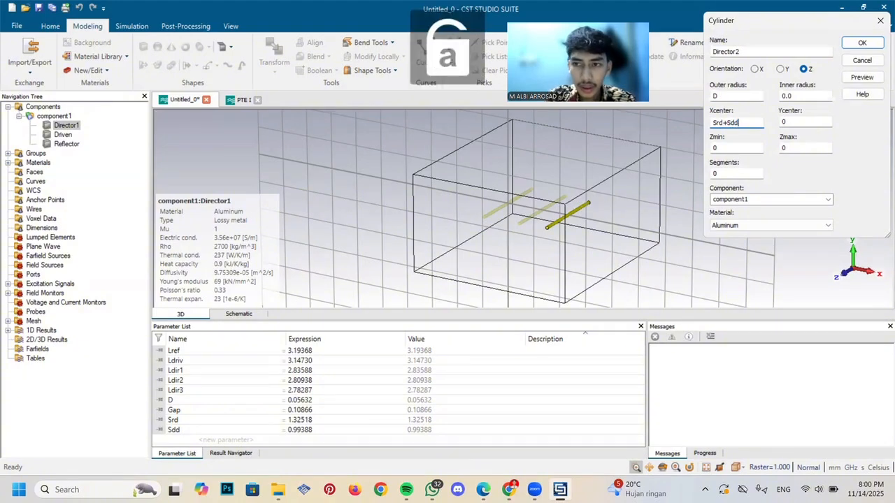
text(*2)
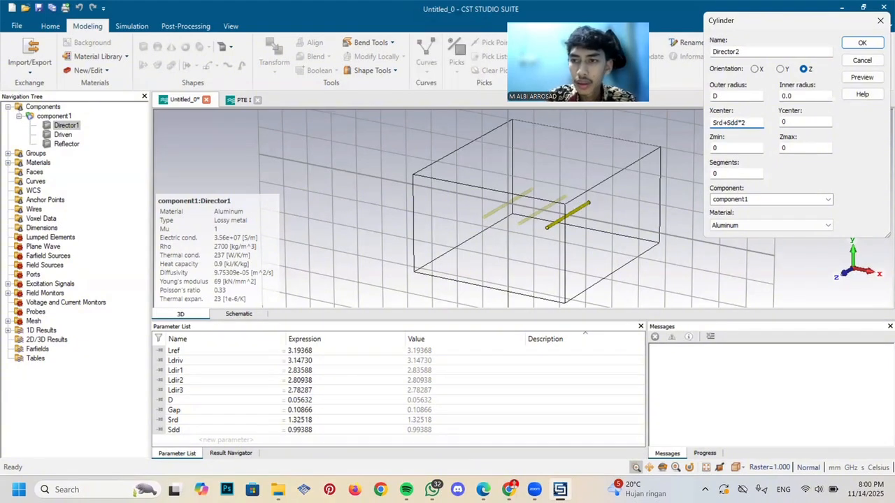
Set the Director2 cylinder's Z range from -Ldir2/2 to Ldir2/2 and create it in Aluminum
click(736, 149)
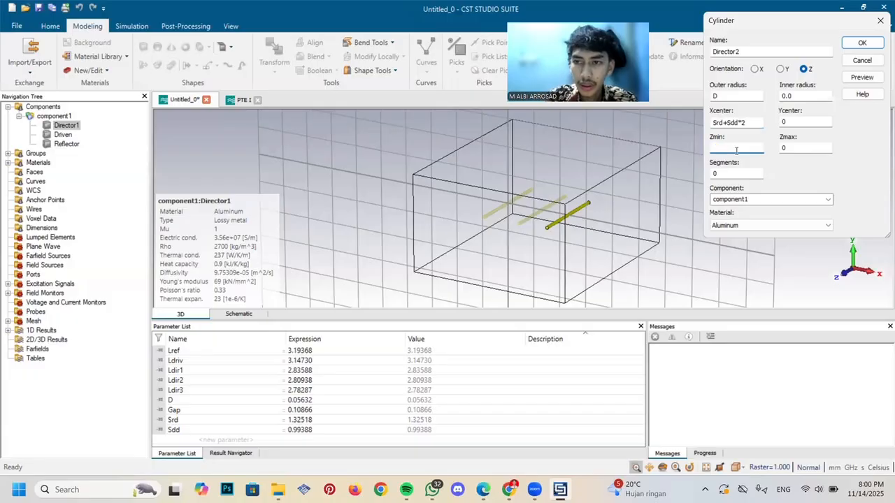
key(Caps_Lock)
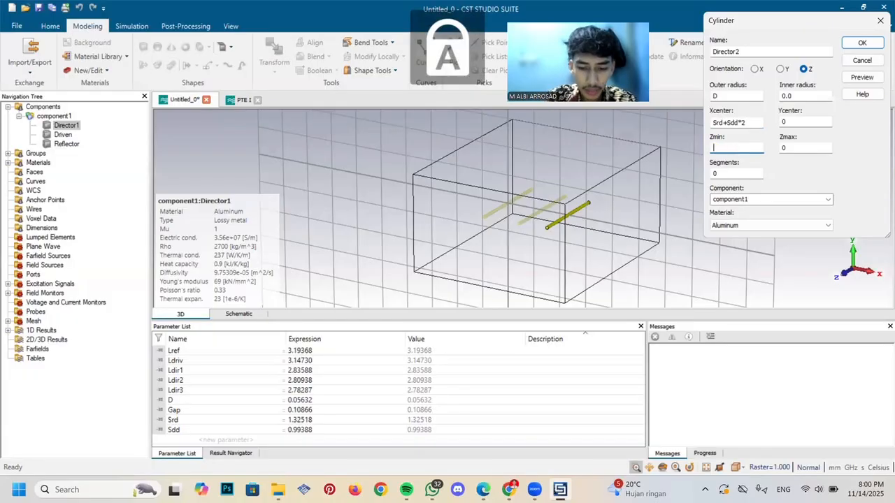
text(-L)
key(Caps_Lock)
text(dir2)
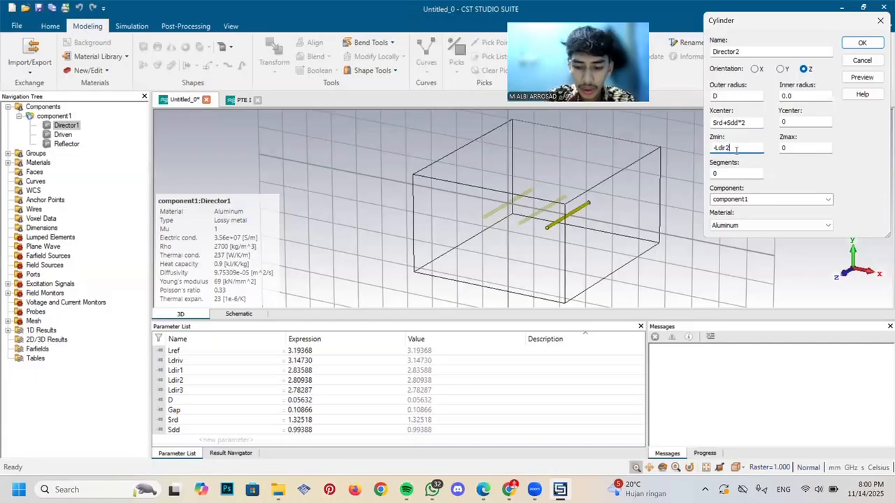
text(/2)
key(Tab)
key(Caps_Lock)
text(Ldir2)
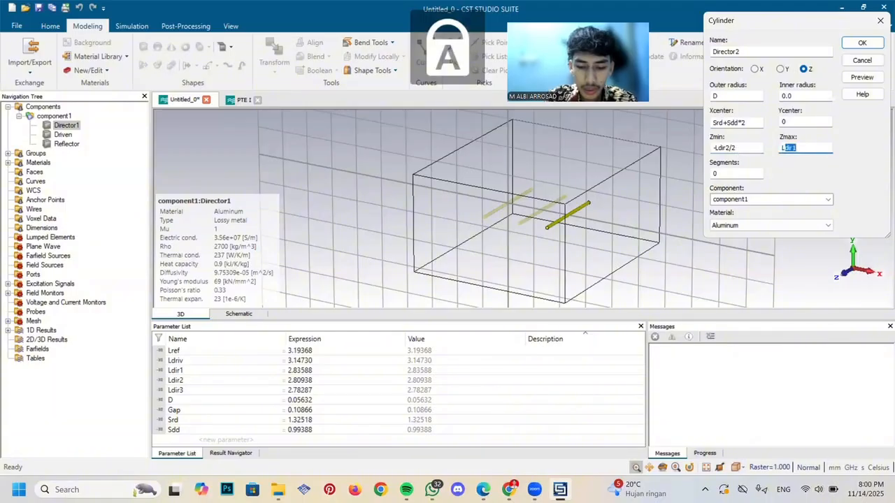
key(Caps_Lock)
text(dir2/)
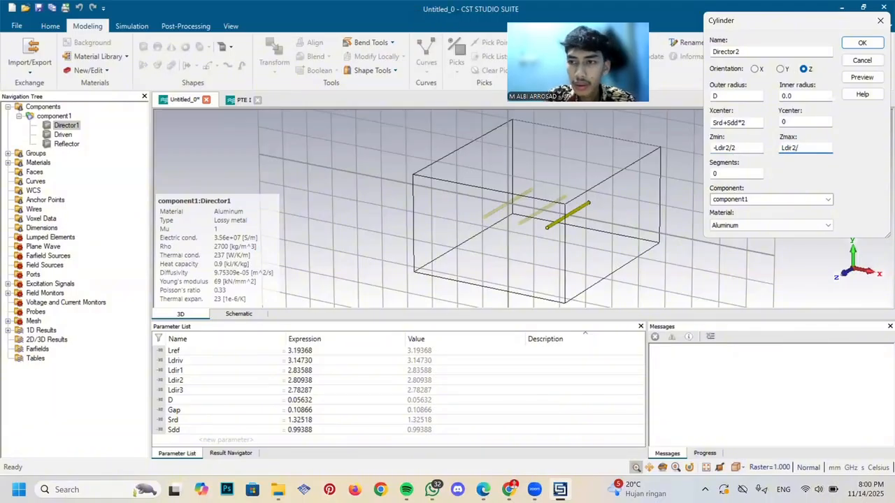
text(2)
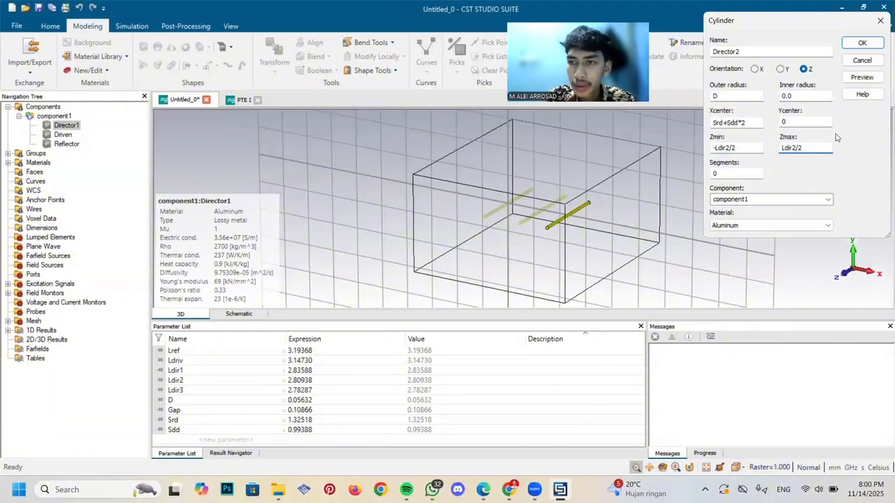
click(873, 46)
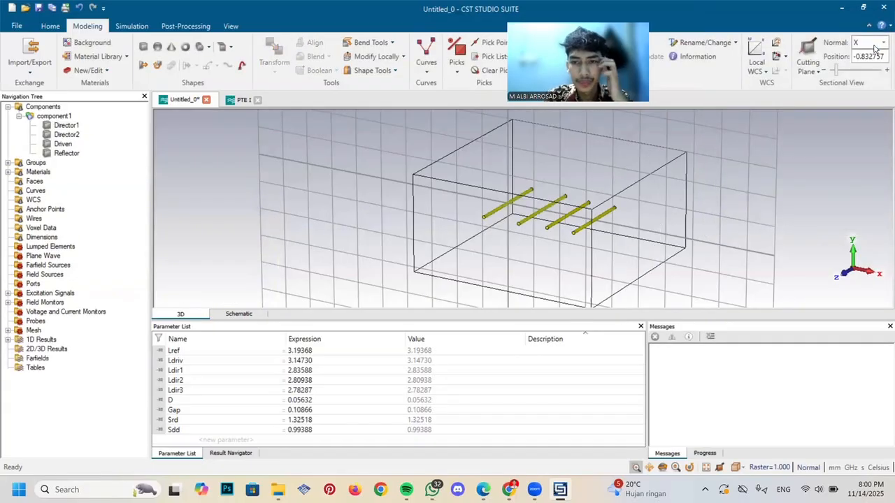
Start another cylinder defined by numeric values, name it Director3 and set its outer radius to D
click(199, 47)
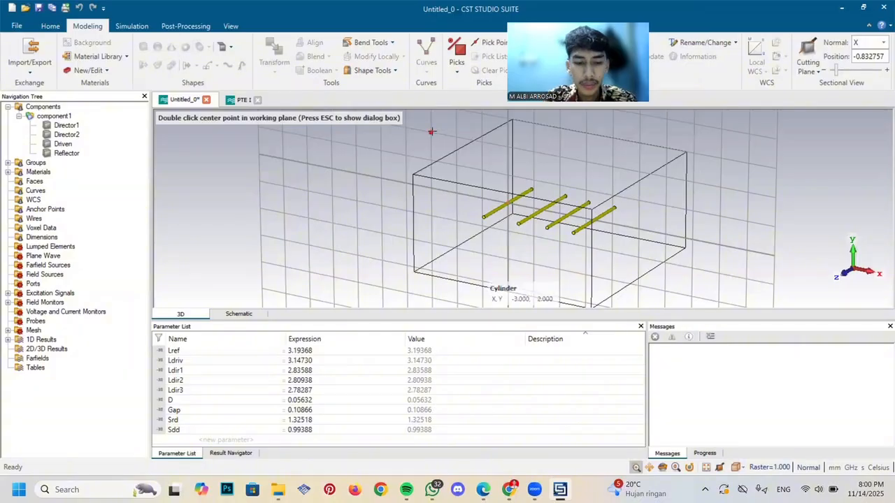
key(Escape)
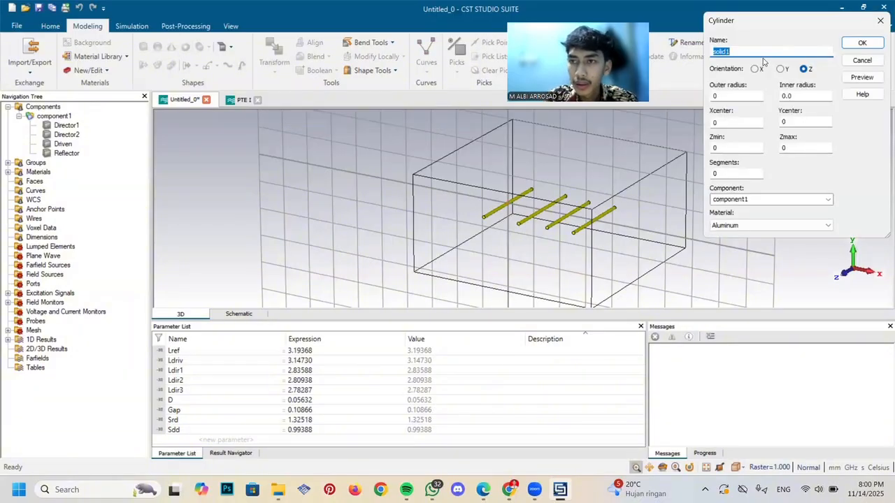
text(Direct)
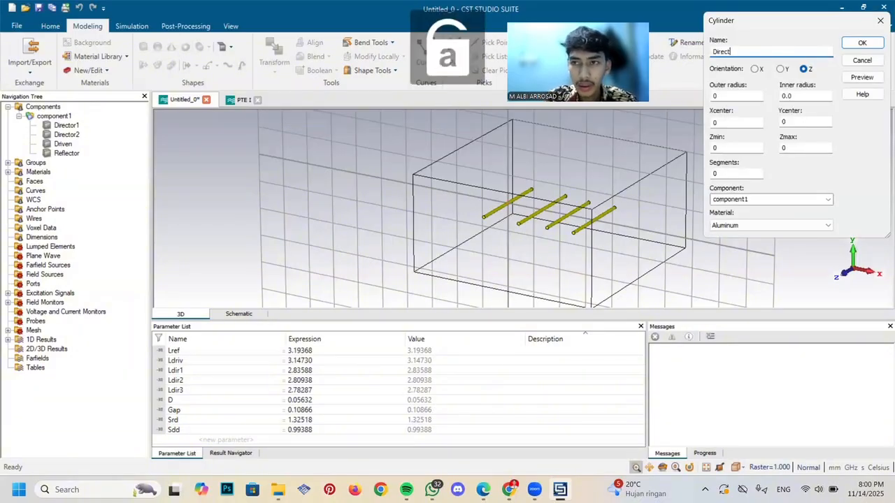
text(or3)
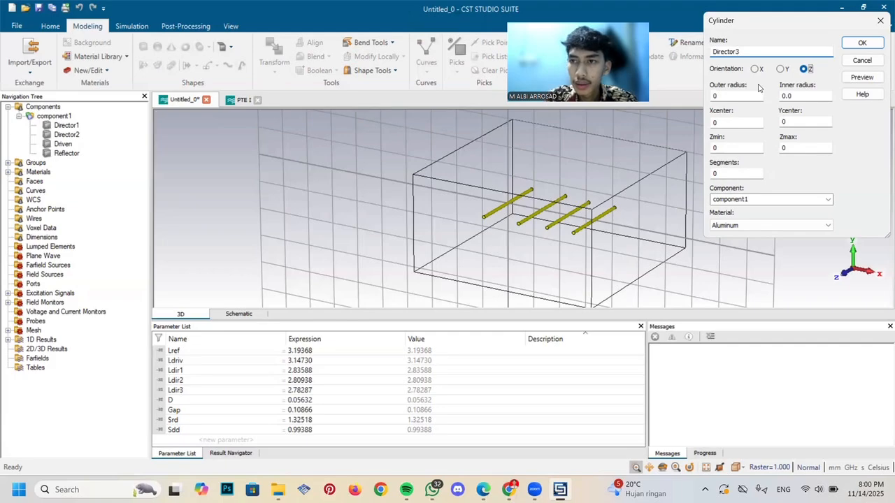
key(Tab)
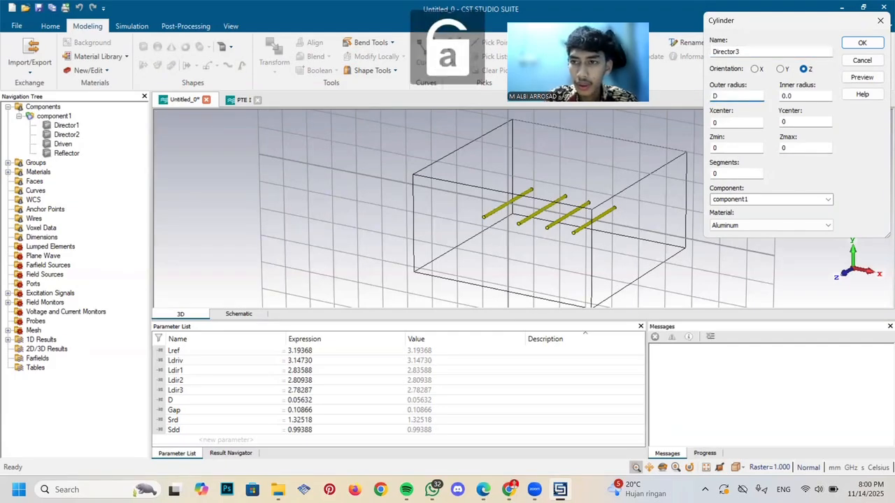
key(Tab)
key(Tab)
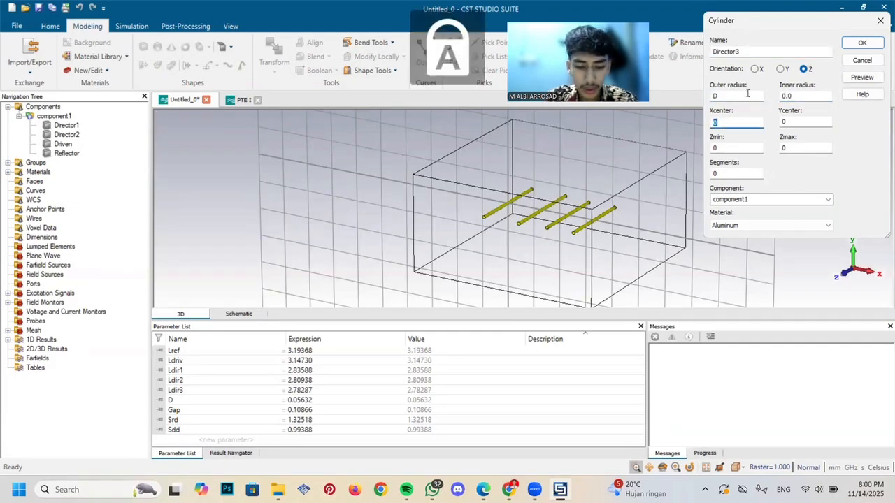
Set the Director3 cylinder's X center to Srd+Sdd*3
key(Caps_Lock)
text(Sddd)
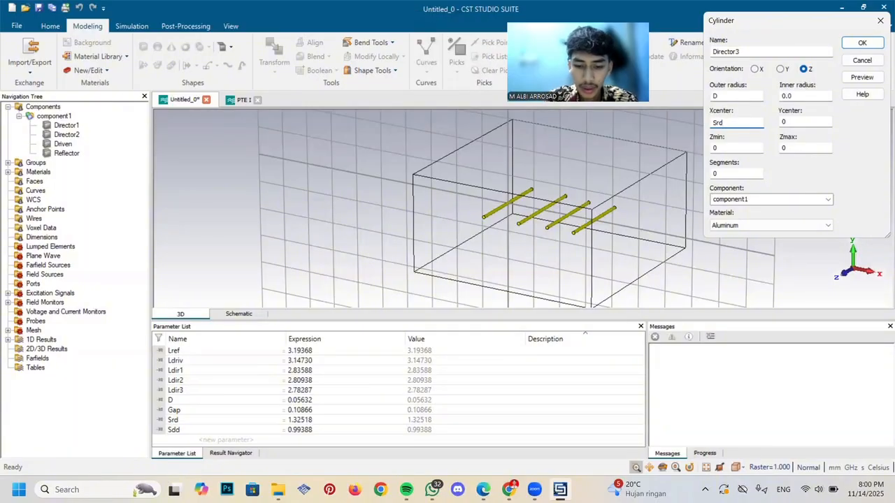
text(d+)
key(Caps_Lock)
text(S)
key(Caps_Lock)
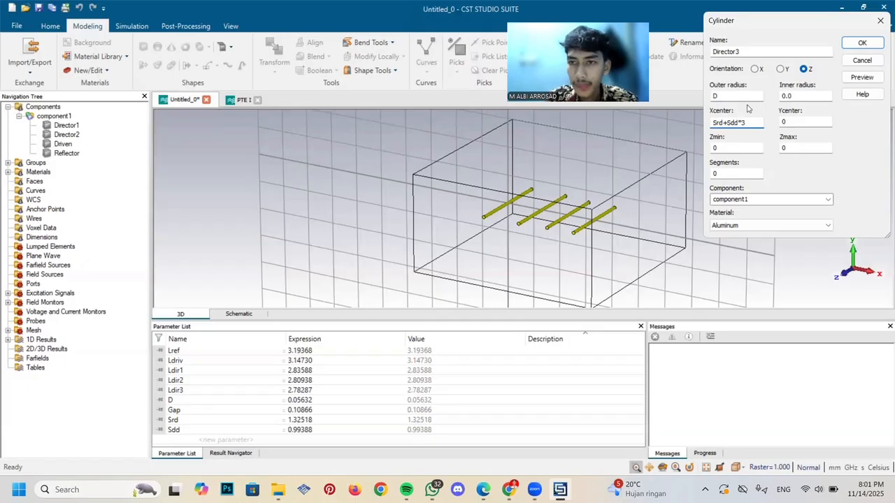
Set the Director3 cylinder's minimum Z to -Ldir3/2
click(745, 148)
key(BackSpace)
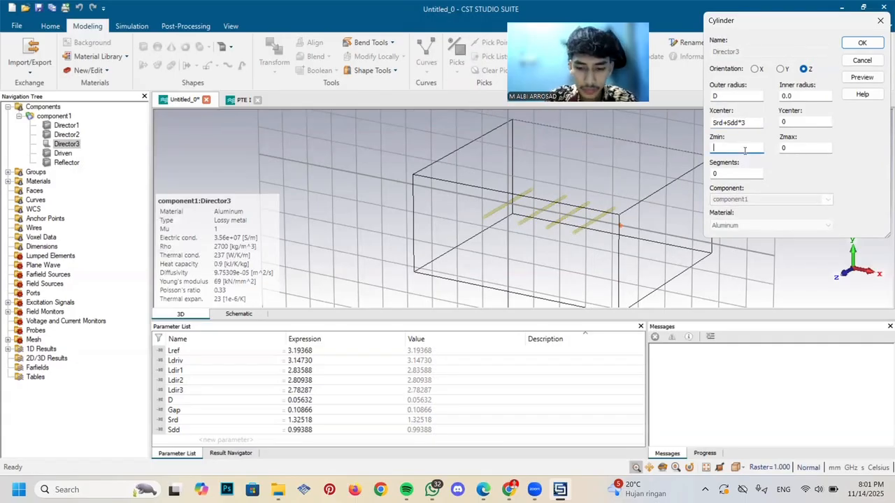
key(Caps_Lock)
text(-)
key(Caps_Lock)
text(Ldir3/2)
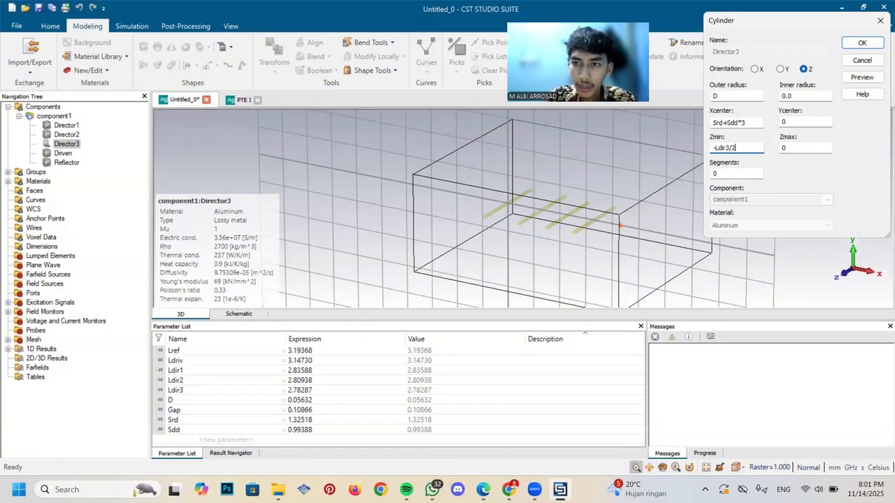
key(Tab)
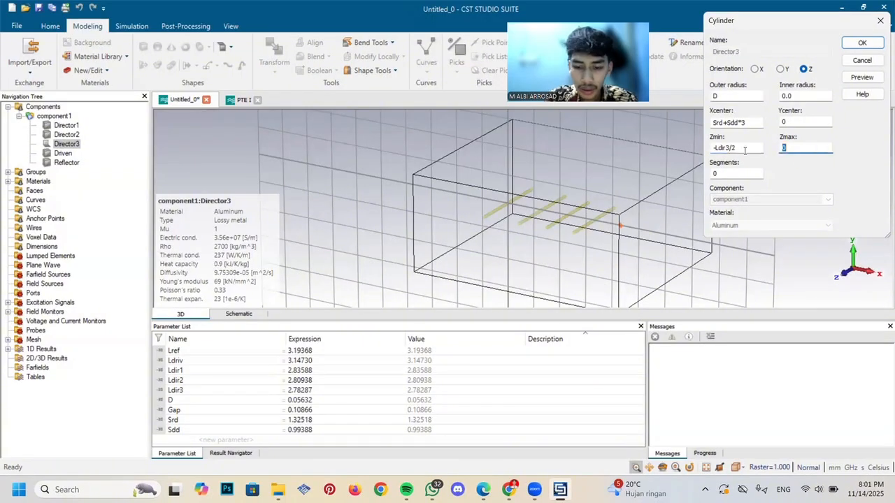
Set the Director3 cylinder's maximum Z to Ldir3/2, apply the definition and leave the shape history
key(Caps_Lock)
text(Ldir3)
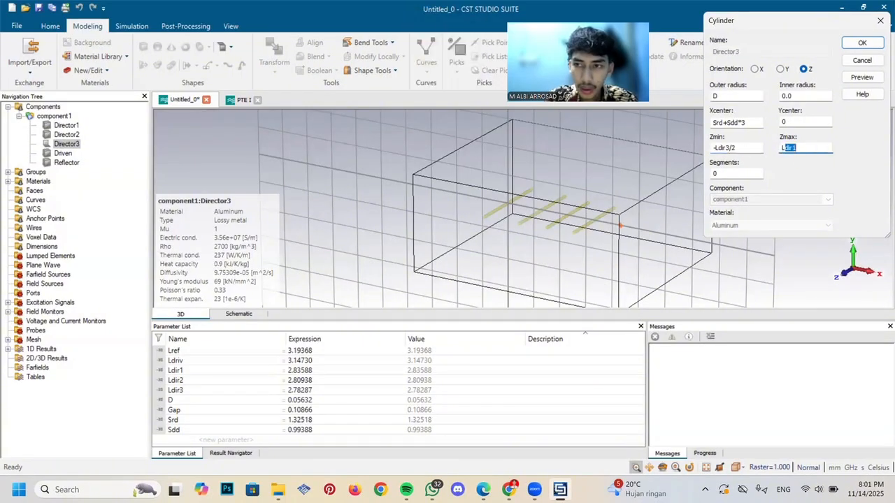
key(Caps_Lock)
text(dir3/2)
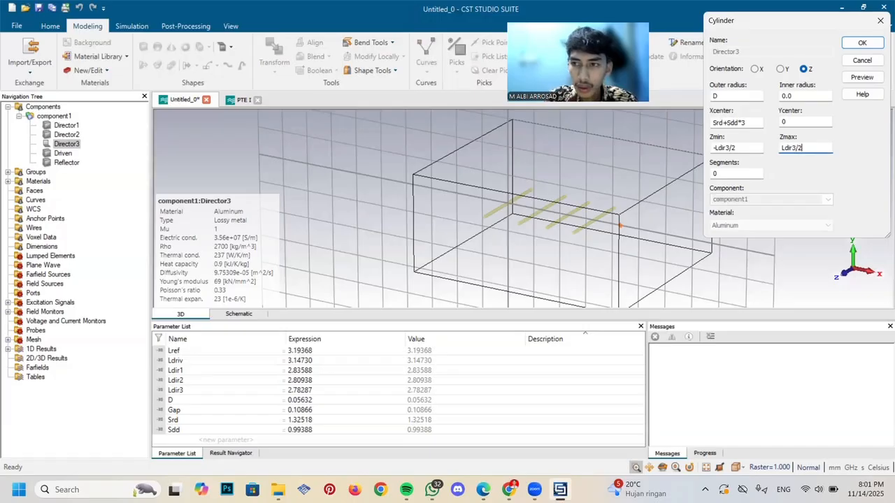
key(Return)
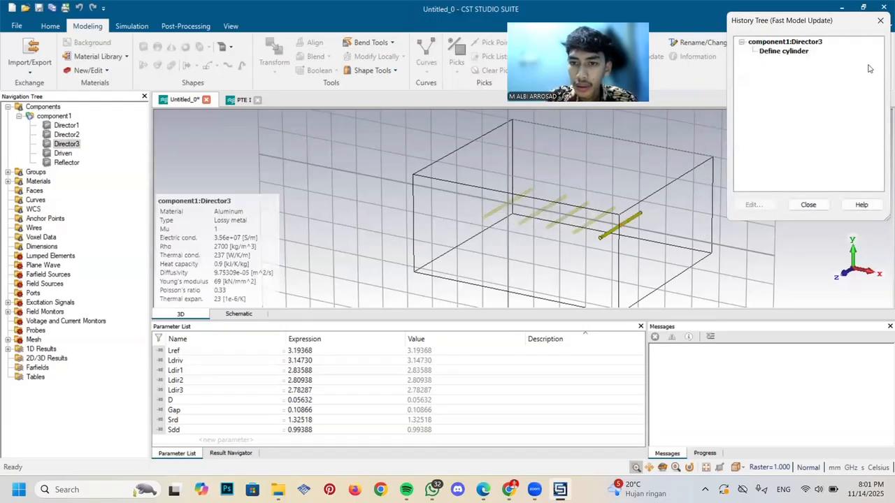
click(878, 24)
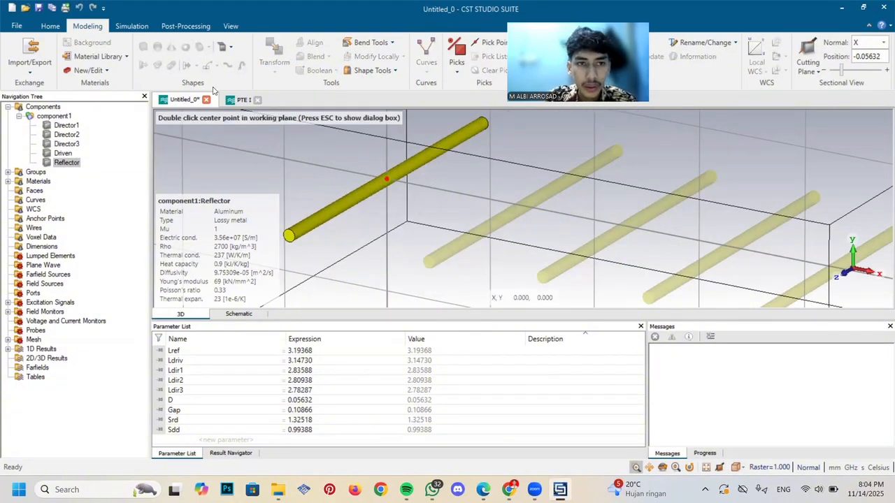
Start another cylinder defined by numeric values, name it Gap and set its outer radius to D
key(Escape)
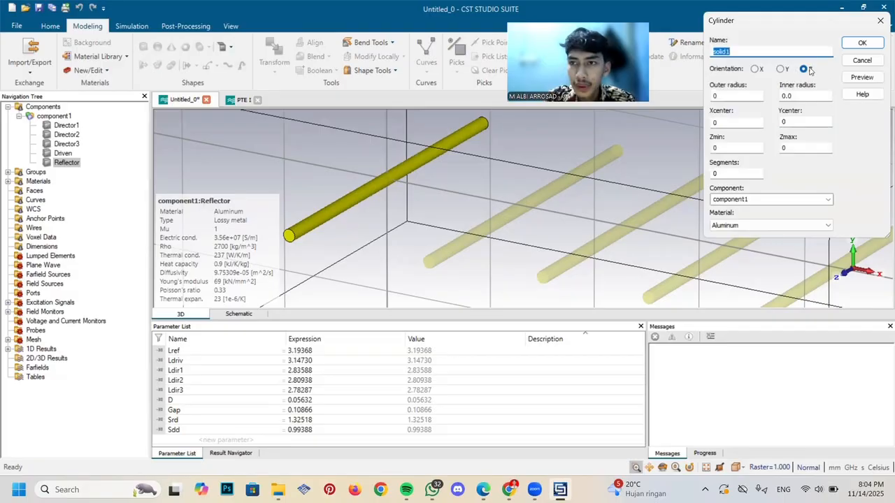
key(Caps_Lock)
text(G)
key(Caps_Lock)
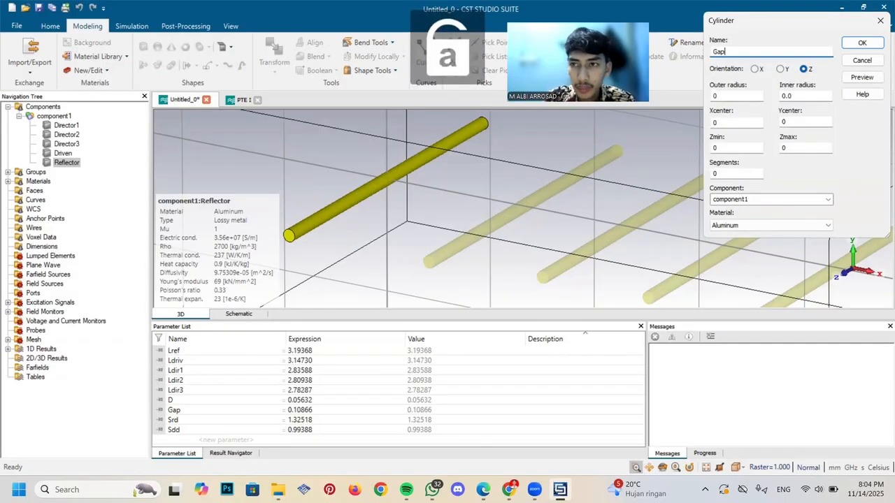
click(744, 96)
key(Caps_Lock)
text(D)
key(Caps_Lock)
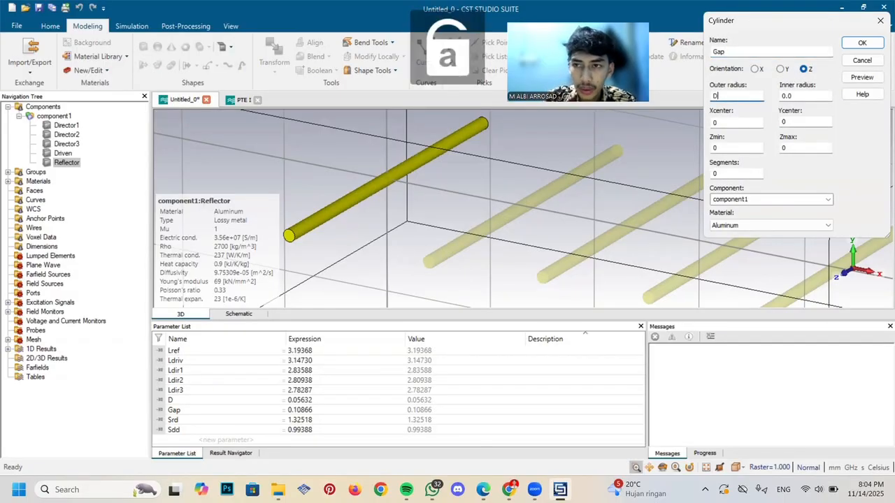
Set the Gap cylinder's X center to Srd
click(741, 124)
key(Caps_Lock)
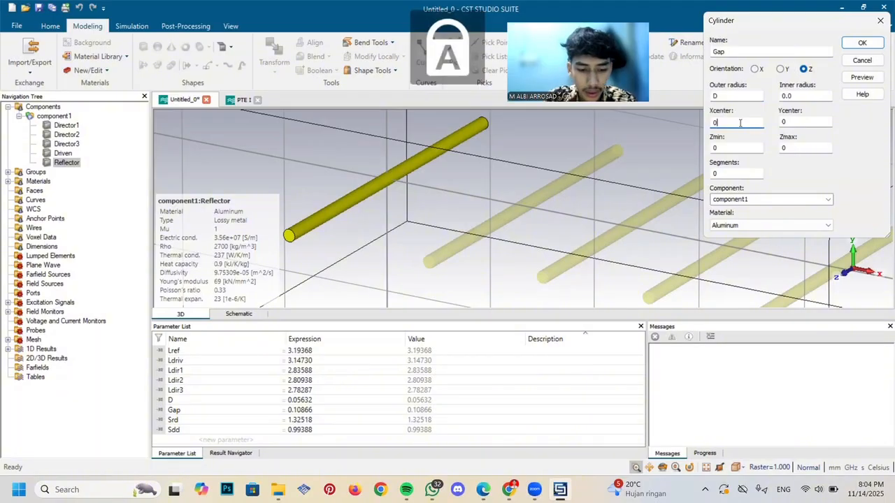
text(S)
key(Caps_Lock)
key(BackSpace)
key(BackSpace)
text(s)
key(Caps_Lock)
key(BackSpace)
key(BackSpace)
text(S)
key(Caps_Lock)
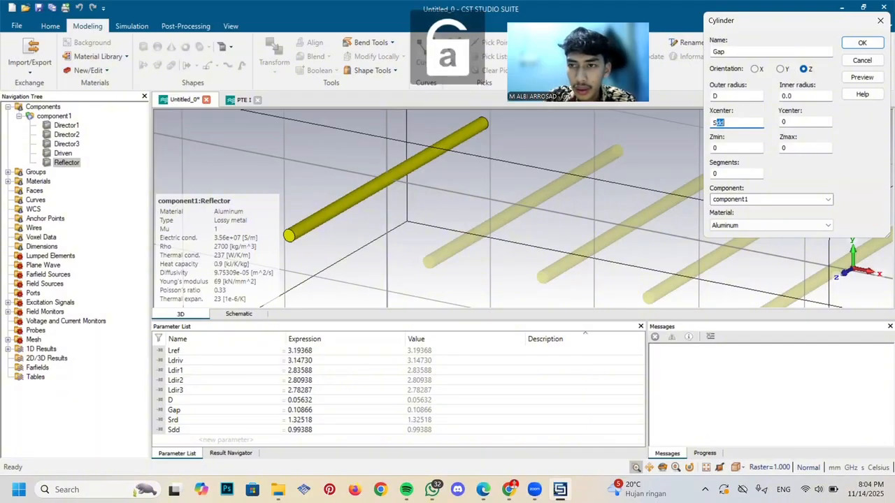
text(rd)
Set the Gap cylinder's Z range from -Gap/2 to Gap/2
key(Tab)
key(Tab)
key(Caps_Lock)
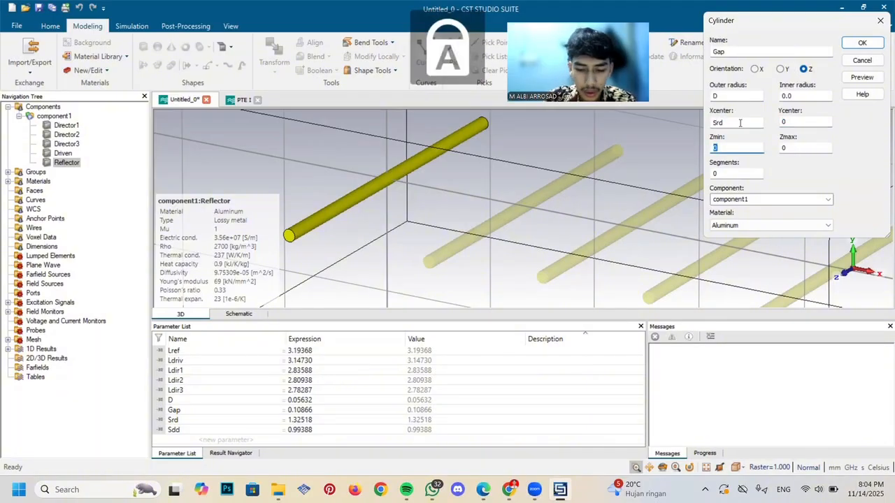
text(-G)
key(Caps_Lock)
text(a)
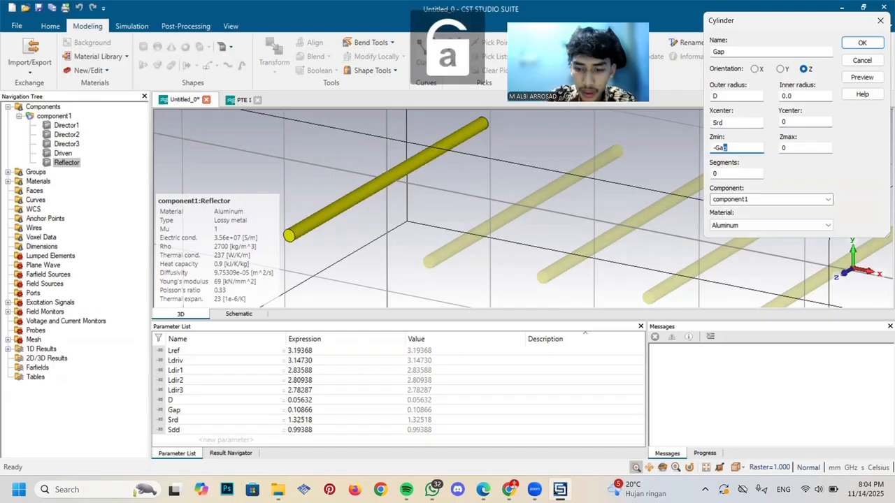
text(p/2)
key(Tab)
key(Caps_Lock)
text(Gap/)
key(Caps_Lock)
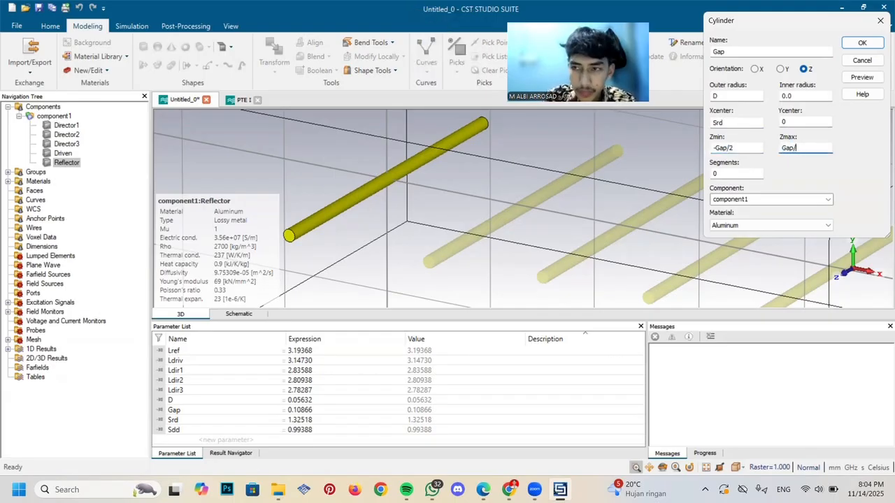
Create the Gap cylinder in Vacuum and cut it away from the intersecting Driven cylinder
click(747, 225)
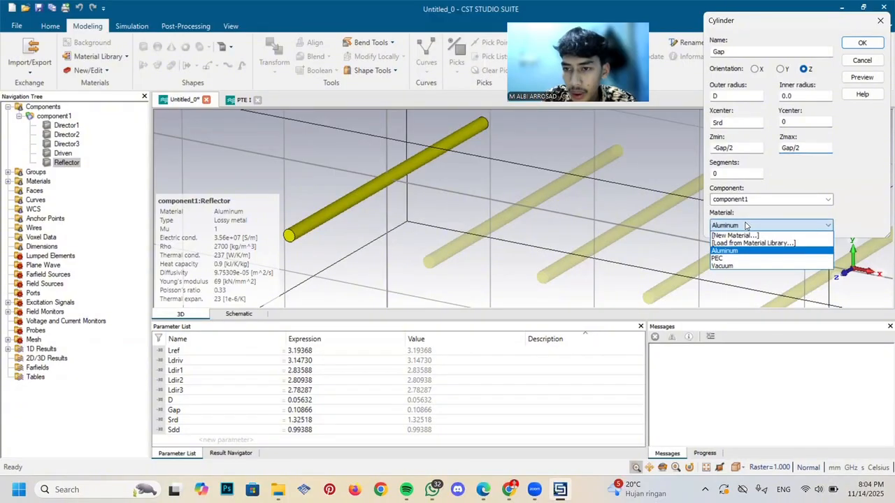
click(750, 266)
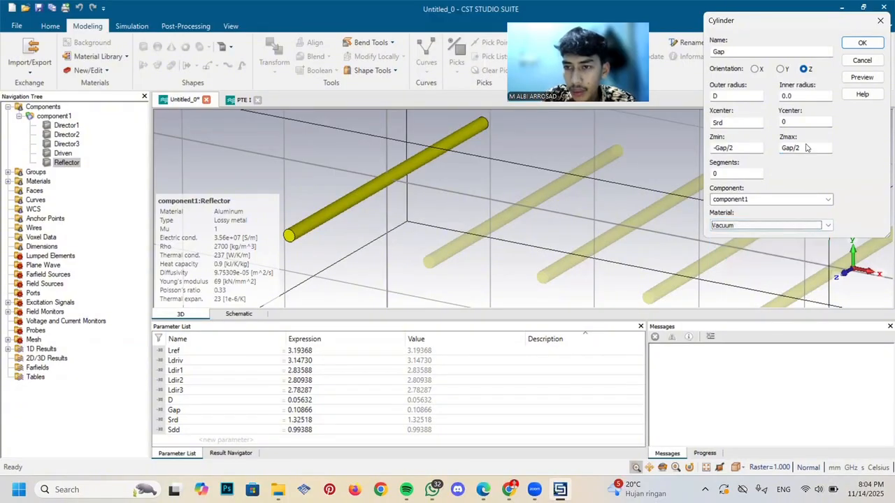
click(871, 45)
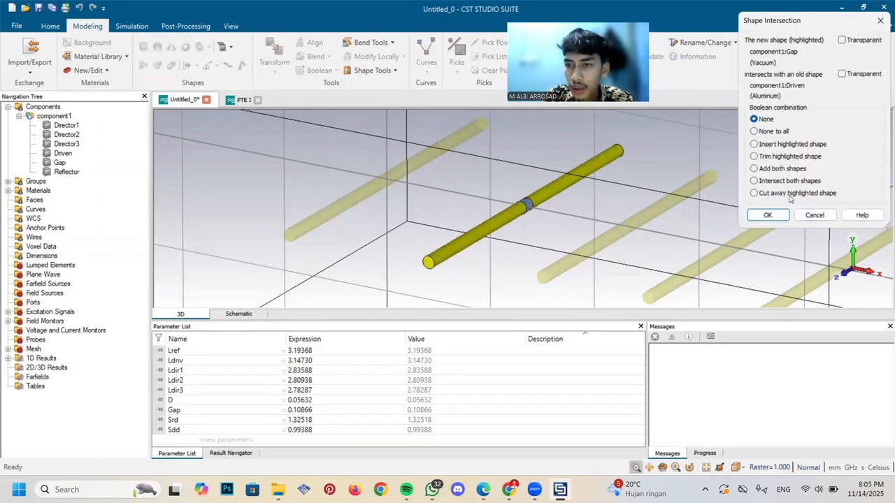
click(790, 194)
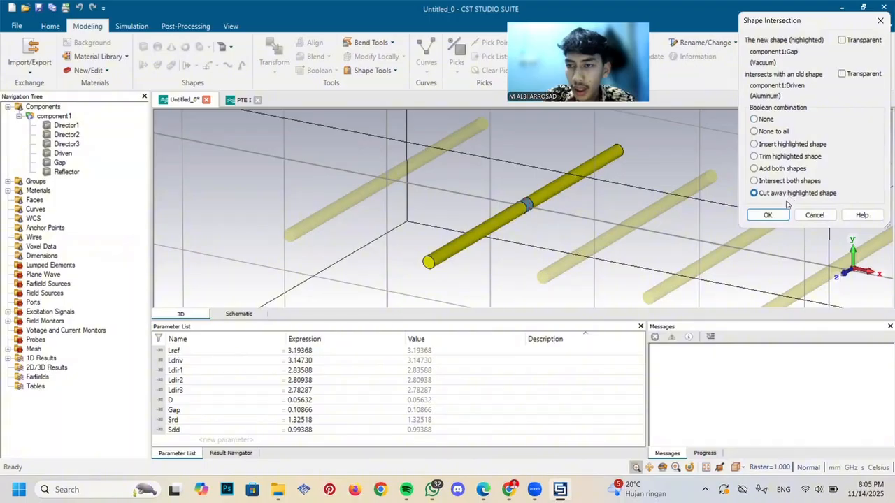
click(768, 215)
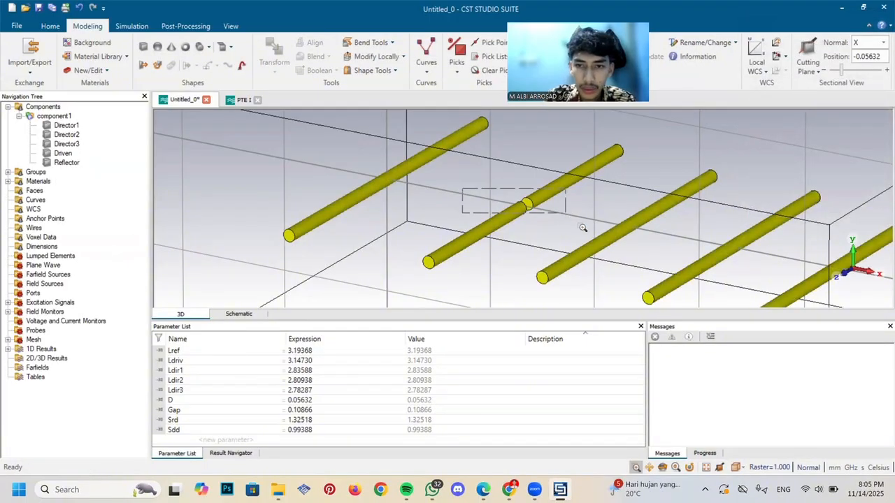
Pick the circle center of the Driven element's far half on its end face at the gap
scroll(592, 244, up, 3)
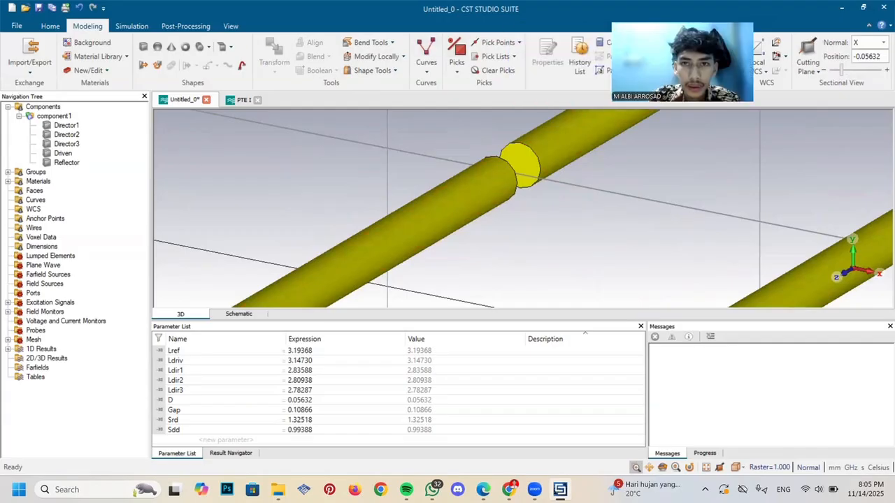
click(518, 43)
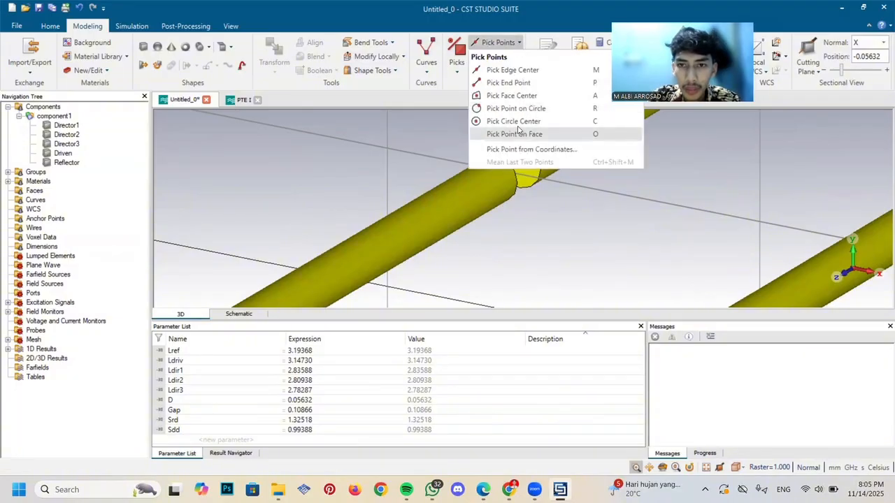
click(518, 122)
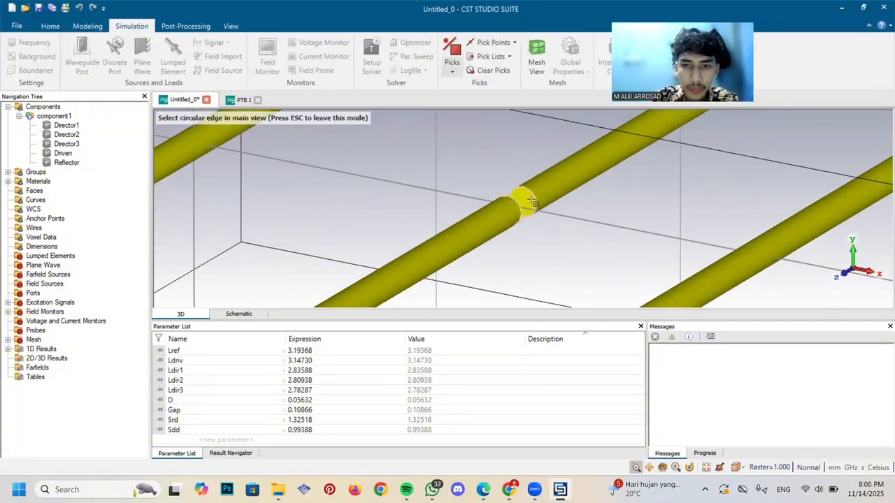
click(536, 203)
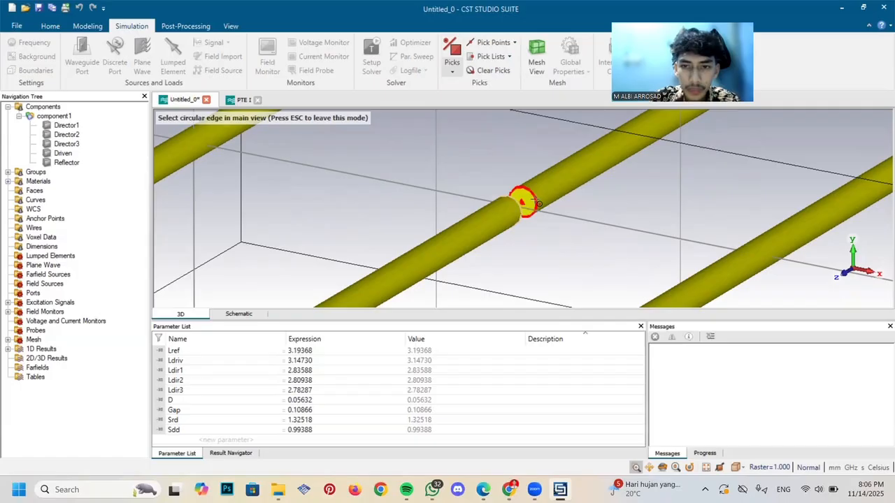
double_click(536, 203)
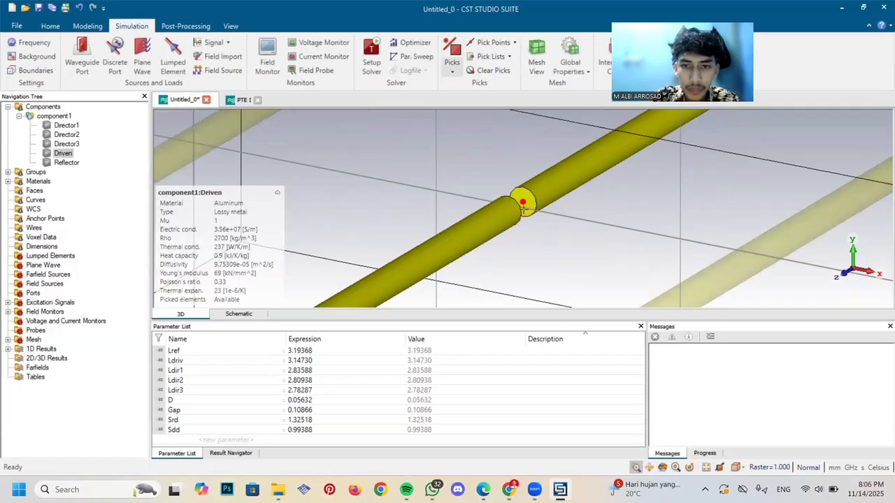
Pick the circle center of the opposite end face across the Driven element's gap as the second point
scroll(573, 226, up, 5)
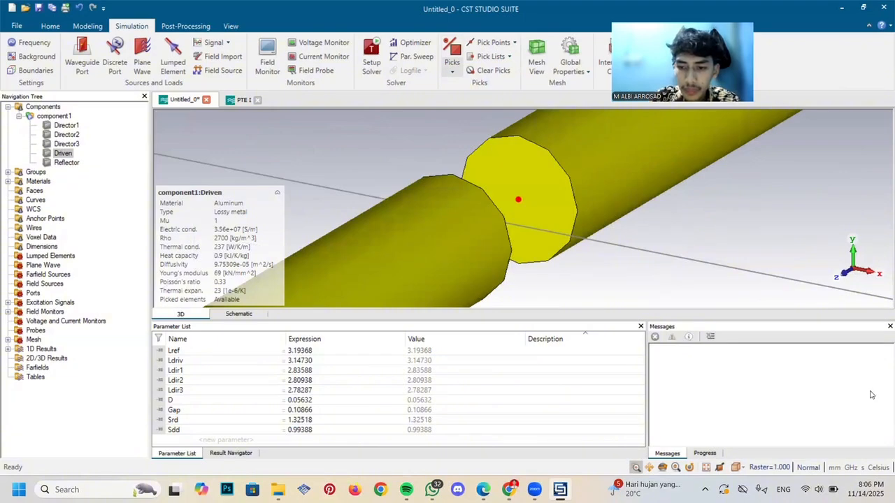
drag(455, 209, 381, 301)
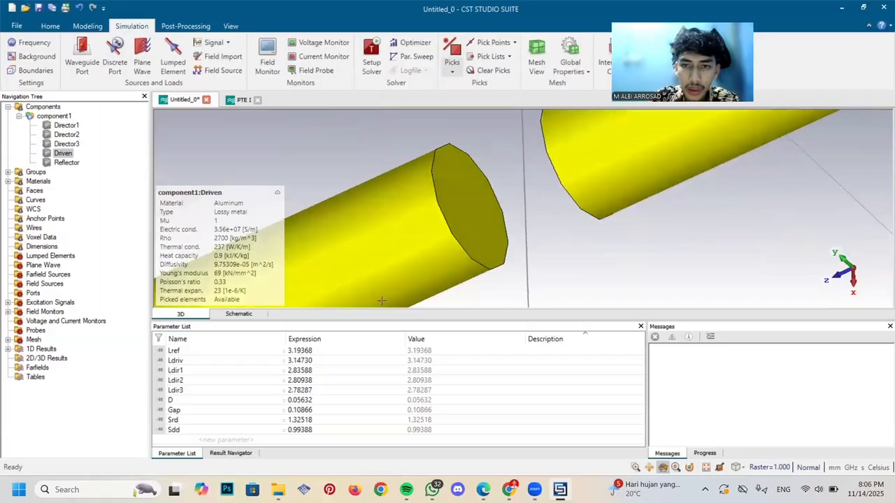
click(512, 43)
click(517, 121)
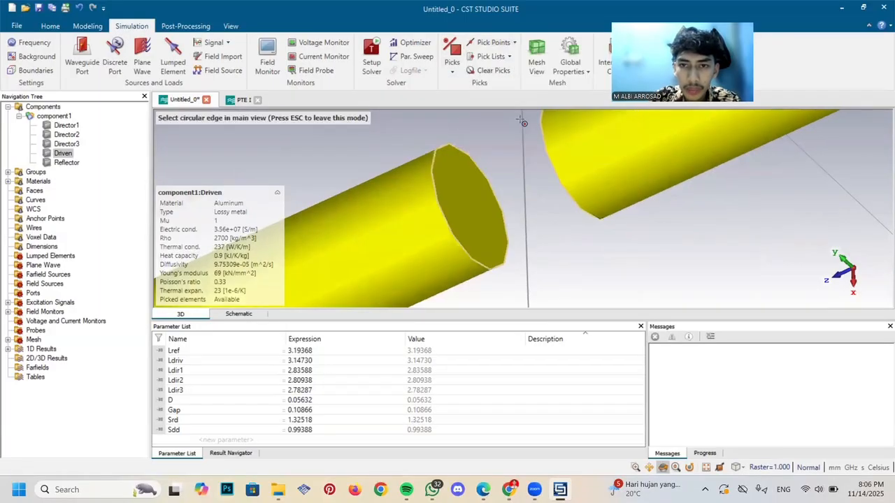
click(444, 219)
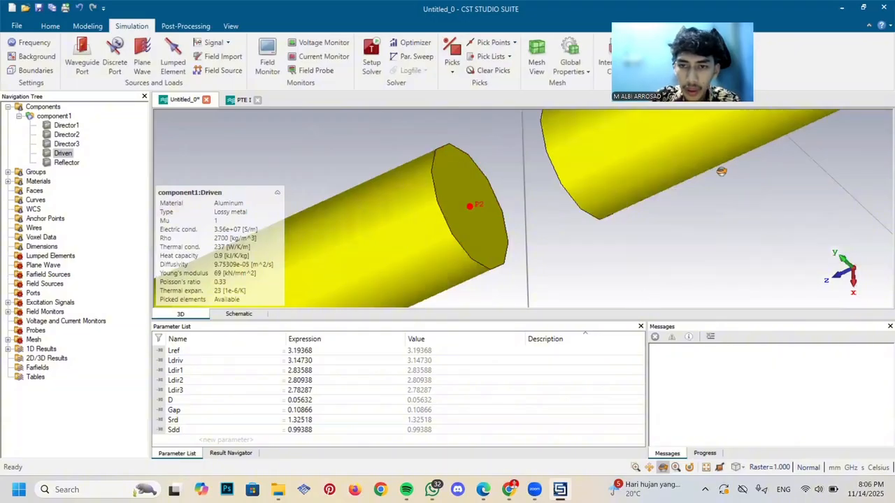
Create a discrete edge port of type Voltage at 1.0 V between the two picked points across the Driven gap
drag(721, 172, 767, 175)
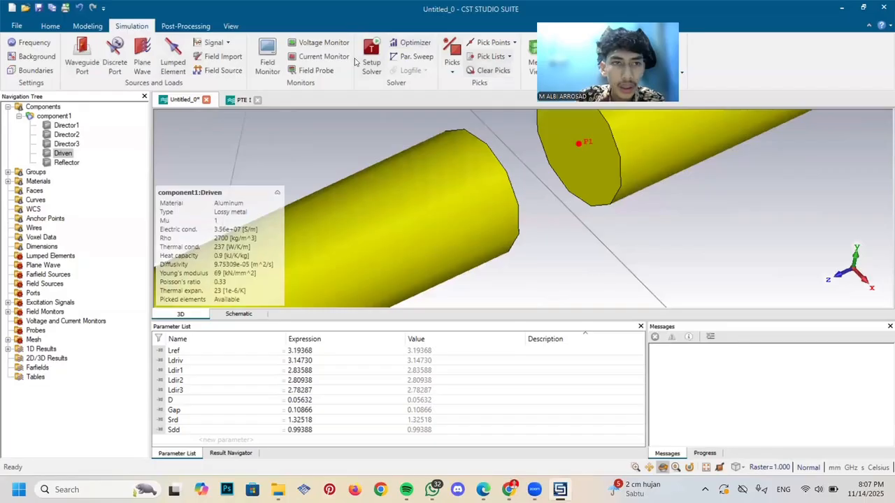
click(119, 66)
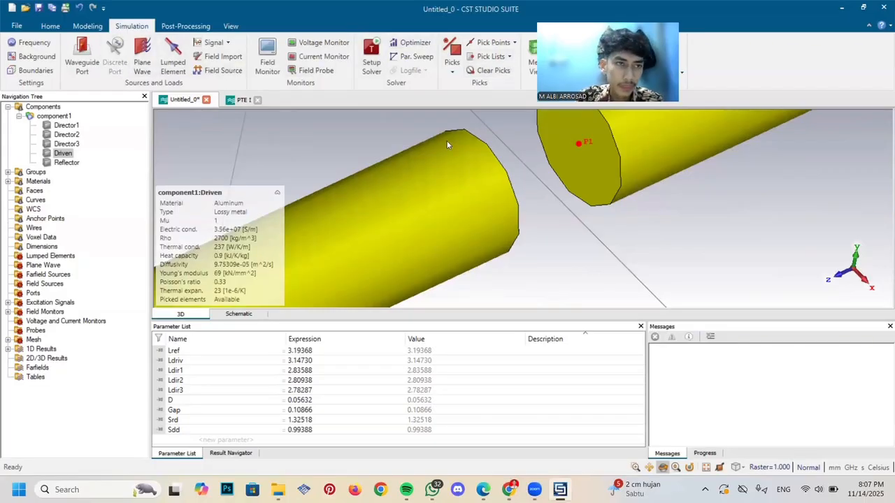
click(83, 66)
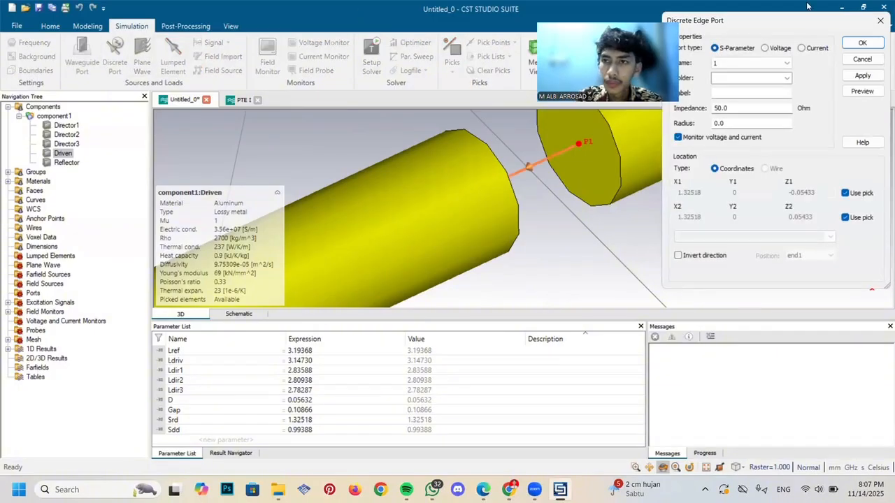
drag(804, 24, 817, 93)
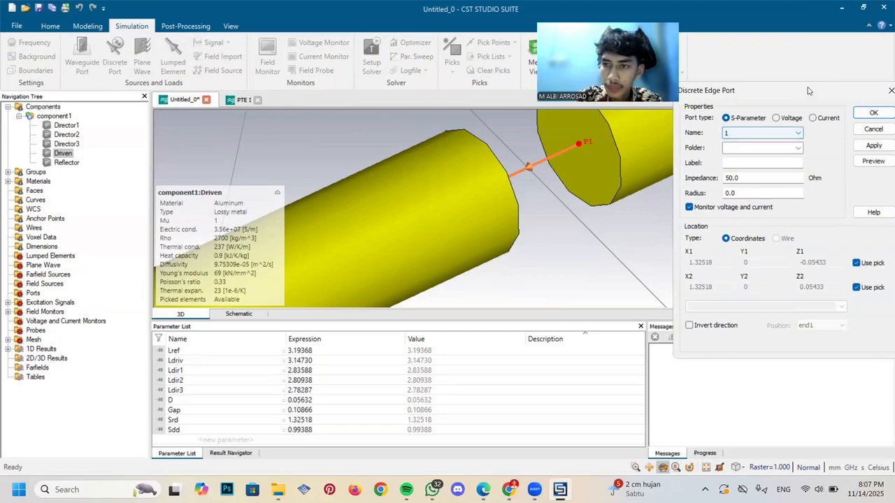
drag(808, 91, 744, 133)
click(711, 161)
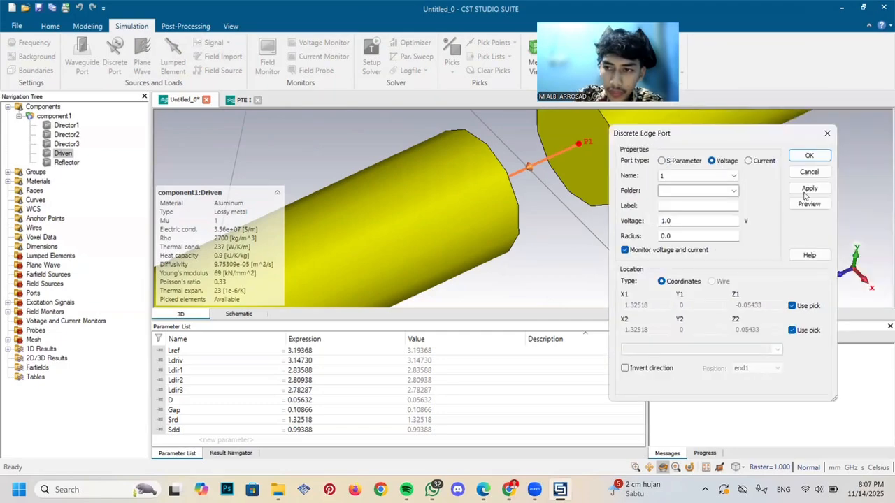
click(811, 156)
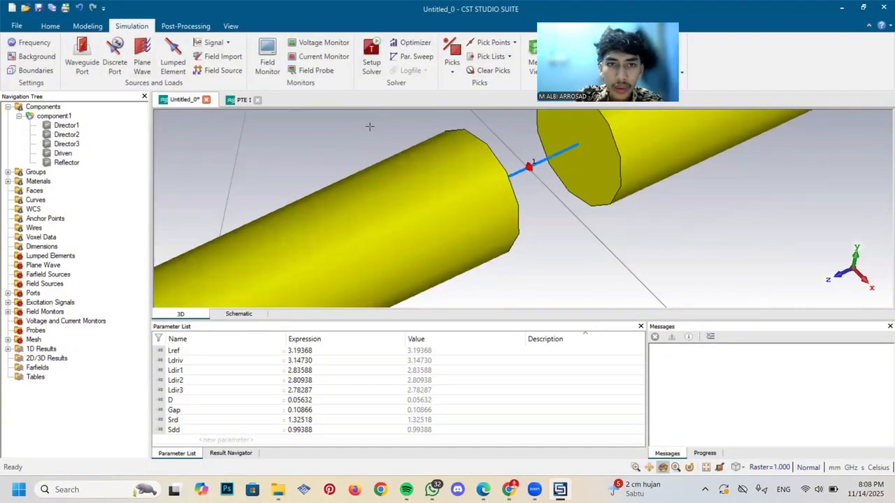
Start the time domain solver for all ports with the existing hexahedral mesh and accuracy settings
click(369, 59)
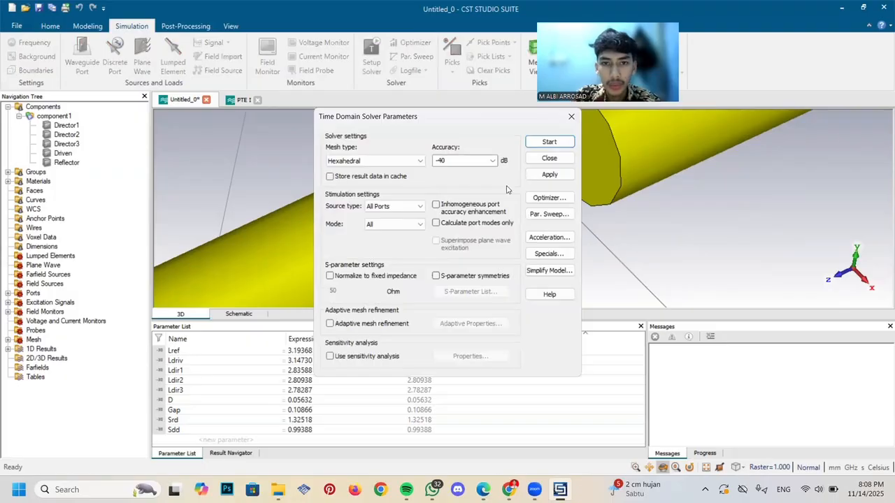
click(549, 143)
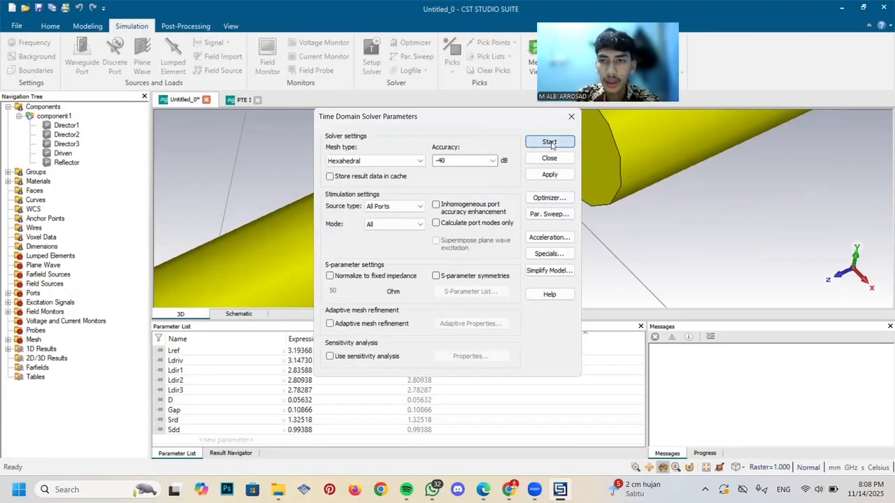